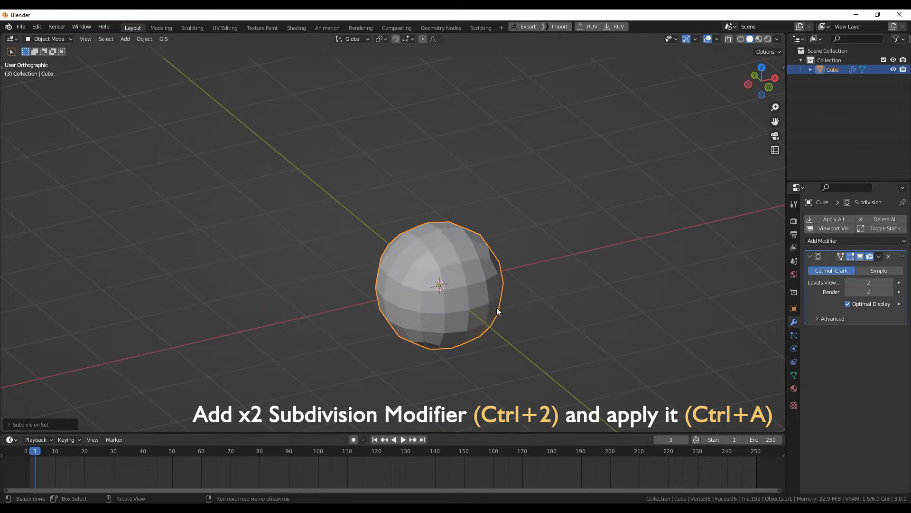
# Step: Apply the cube's Subdivision modifier and enter Edit Mode in the top orthographic view
pyautogui.hotkey('ctrl', 'a')
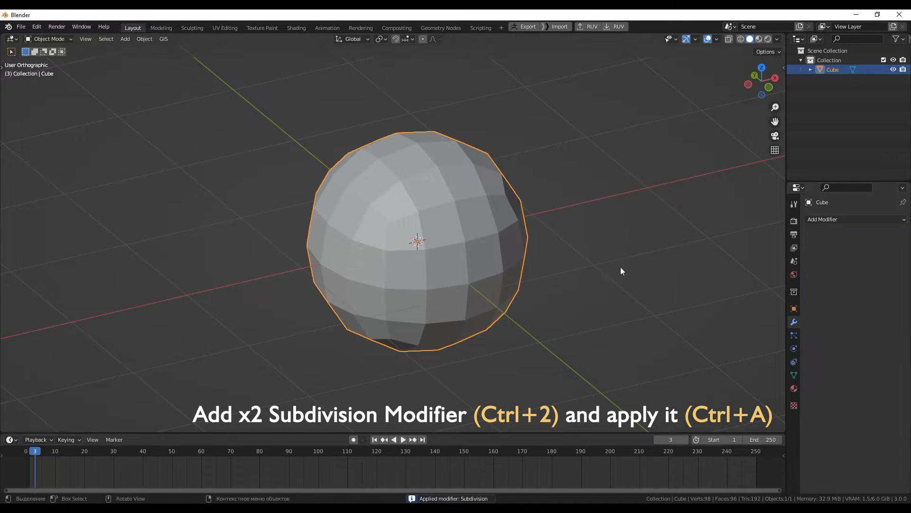
pyautogui.press('KP_7')
pyautogui.press('KP_5')
pyautogui.press('KP_5')
pyautogui.press('Tab')
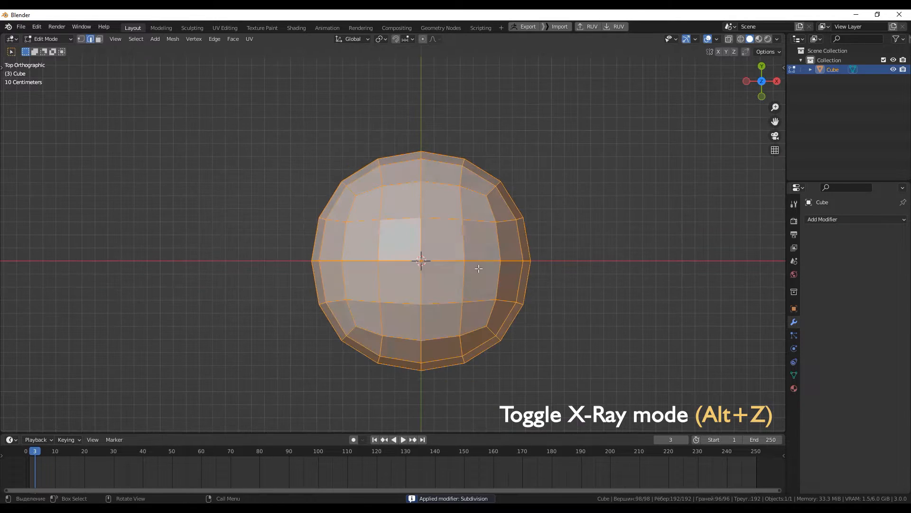
# Step: Select the four central faces on both the top and underside with X-Ray on, and hide the rest of the mesh
pyautogui.hotkey('alt', 'z')
pyautogui.moveTo(394, 235); pyautogui.dragTo(446, 285)
pyautogui.press('3')
pyautogui.moveTo(387, 229); pyautogui.dragTo(450, 285)
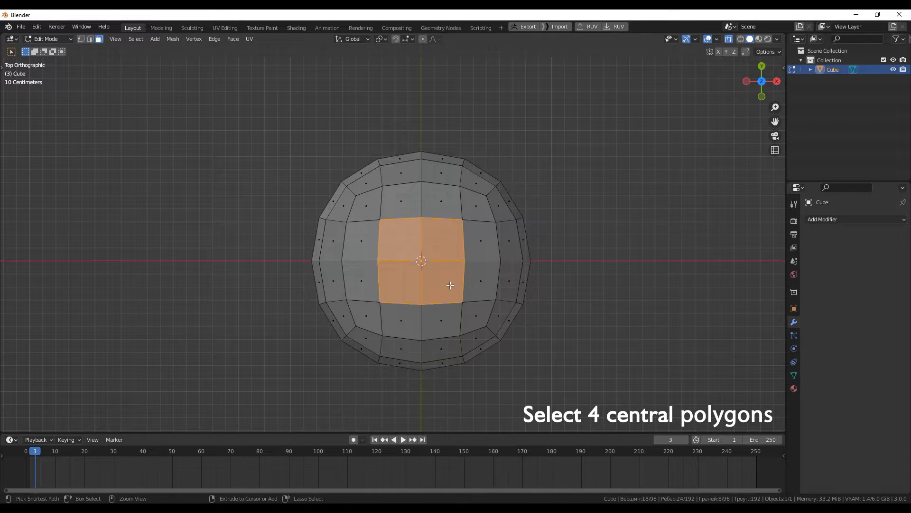
pyautogui.hotkey('ctrl', 'i')
pyautogui.press('h')
# Step: Add two centered loop cuts to the upper visible patch, one in each half beside the middle edge
pyautogui.moveTo(423, 278); pyautogui.dragTo(402, 203, button='middle')
pyautogui.hotkey('ctrl', 'r')
pyautogui.click(402, 204)
pyautogui.rightClick(401, 203)
pyautogui.hotkey('ctrl', 'r')
pyautogui.click(449, 208)
pyautogui.rightClick(449, 208)
# Step: Add two centered loop cuts to the lower visible patch, one on each side of its middle edge
pyautogui.hotkey('ctrl', 'r')
pyautogui.click(411, 309)
pyautogui.rightClick(411, 309)
pyautogui.hotkey('ctrl', 'r')
pyautogui.click(448, 309)
pyautogui.rightClick(448, 309)
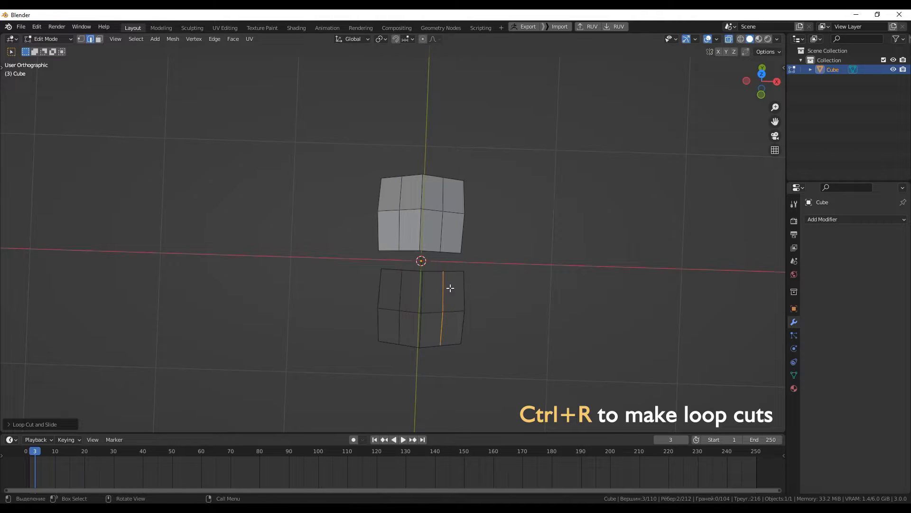
# Step: Return to the top view and reveal the hidden geometry
pyautogui.moveTo(456, 294); pyautogui.dragTo(462, 304, button='middle')
pyautogui.press('KP_7')
pyautogui.hotkey('alt', 'h')
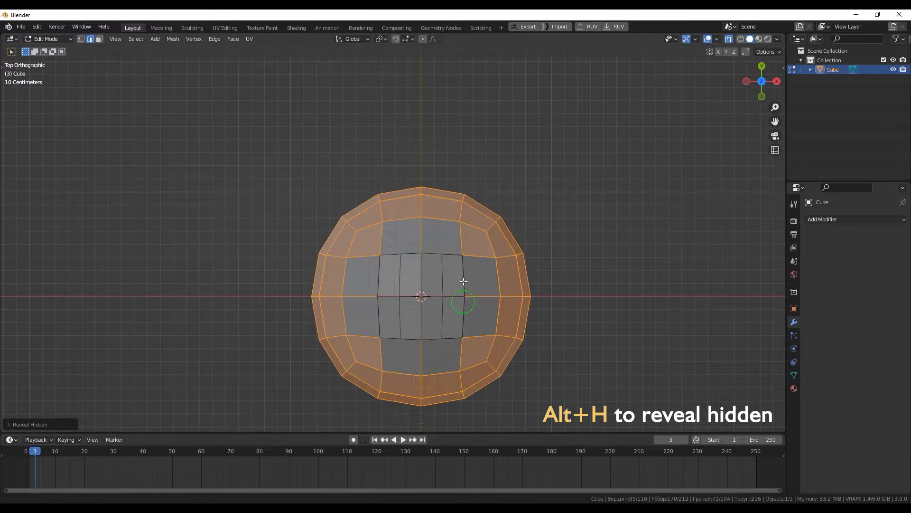
# Step: Knife cut through the mesh on both sides, running diagonally from the corner vertices via the central patch's corners to the new loop cuts' midpoints
pyautogui.scroll(2, 464, 281)
pyautogui.press('k')
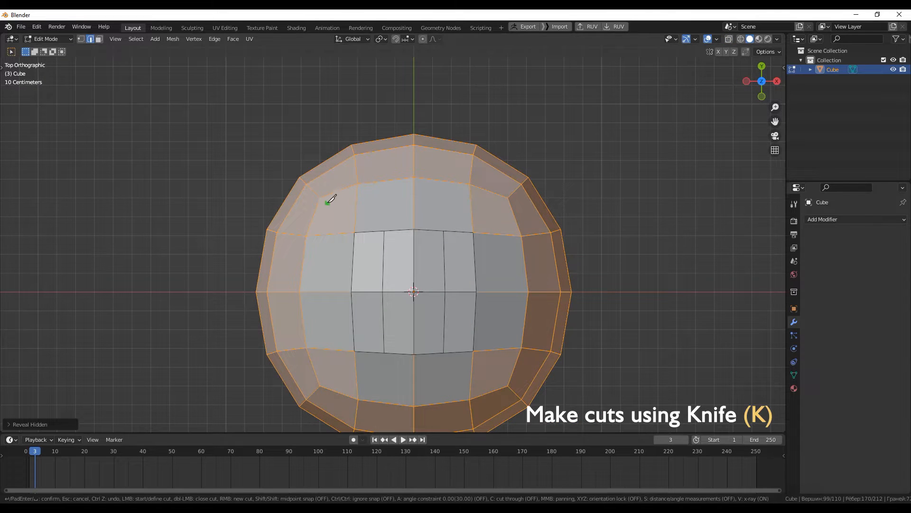
pyautogui.press('c')
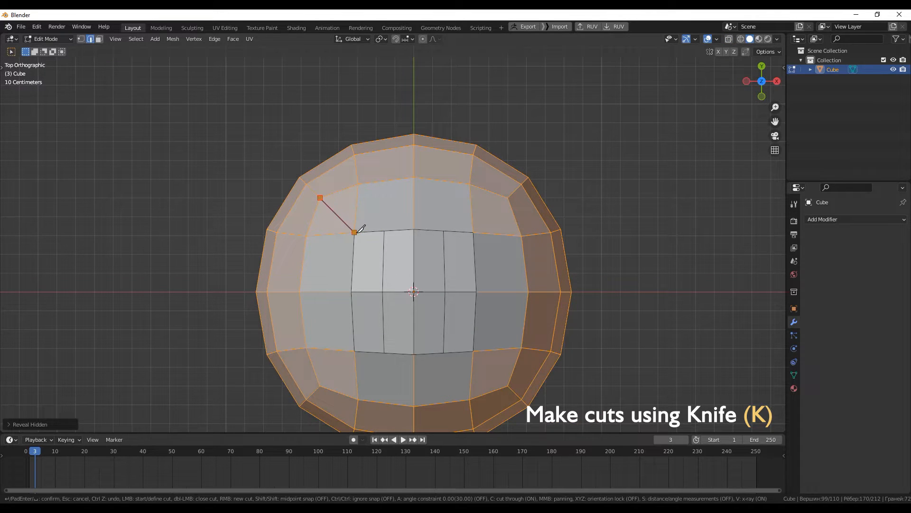
pyautogui.click(383, 291)
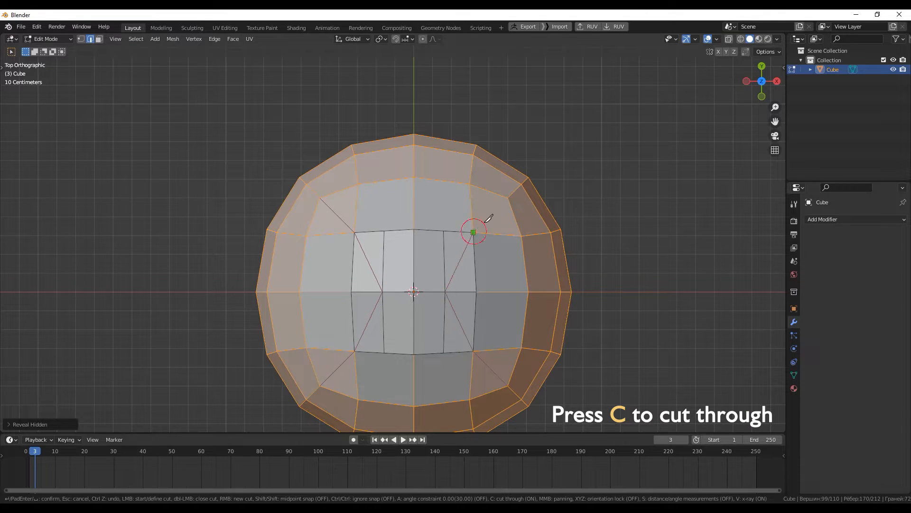
pyautogui.press('Return')
# Step: Select the leftover supporting loop-cut edges on the top and underside patches and dissolve them
pyautogui.moveTo(507, 197); pyautogui.dragTo(423, 204, button='middle')
pyautogui.click(422, 204)
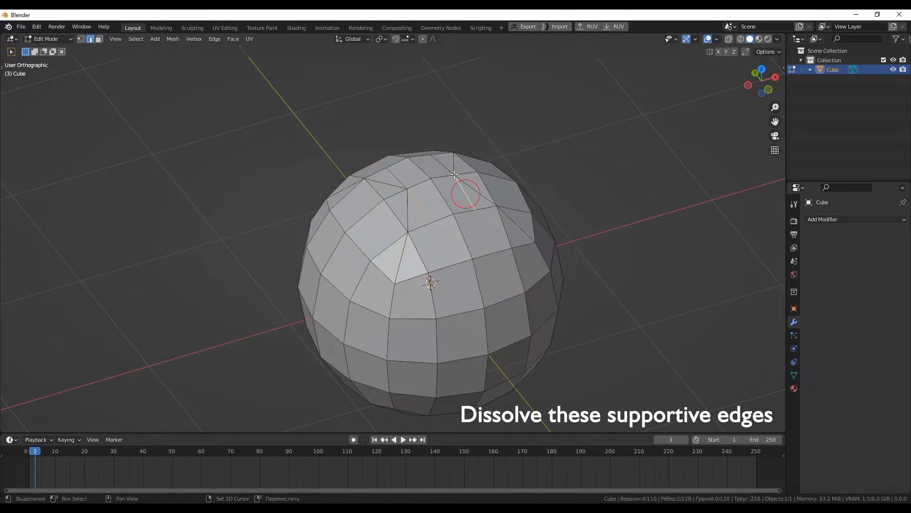
pyautogui.keyDown('shift'); pyautogui.click(398, 172); pyautogui.keyUp('shift')
pyautogui.moveTo(398, 173); pyautogui.dragTo(444, 237, button='middle')
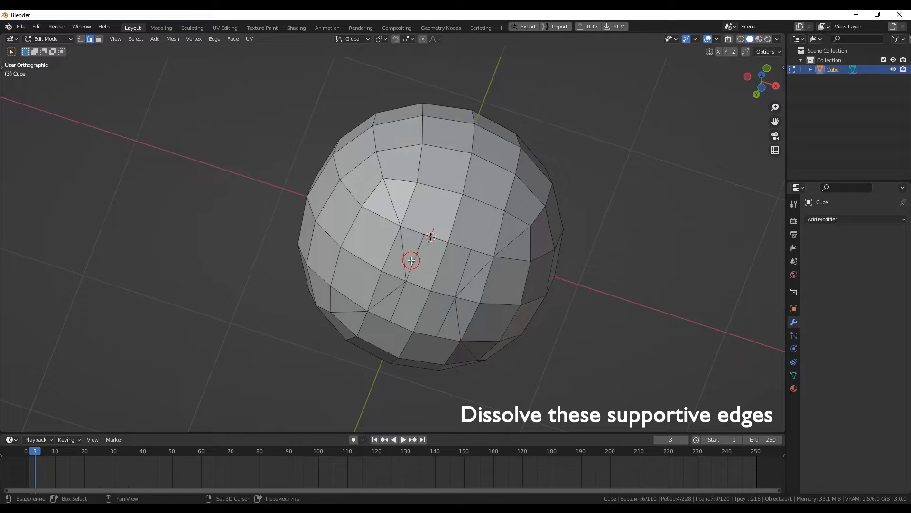
pyautogui.press('x')
pyautogui.click(447, 295)
# Step: Add a level 2 Subdivision modifier to the mesh in Object Mode and apply it
pyautogui.scroll(-4, 446, 294)
pyautogui.moveTo(447, 295); pyautogui.dragTo(445, 310, button='middle')
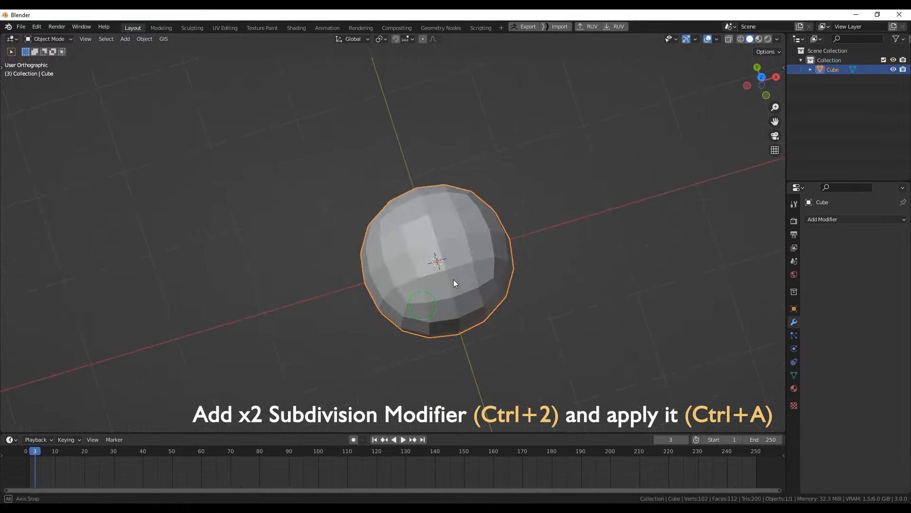
pyautogui.moveTo(454, 279); pyautogui.dragTo(420, 277, button='middle')
pyautogui.click(805, 221)
pyautogui.hotkey('ctrl', '2')
pyautogui.scroll(3, 420, 276)
pyautogui.hotkey('ctrl', 'a')
# Step: Select the whole mesh in Edit Mode and make it spherical with To Sphere
pyautogui.press('Tab')
pyautogui.moveTo(441, 264); pyautogui.dragTo(446, 261, button='middle')
pyautogui.press('a')
pyautogui.hotkey('shift', 'alt', 's')
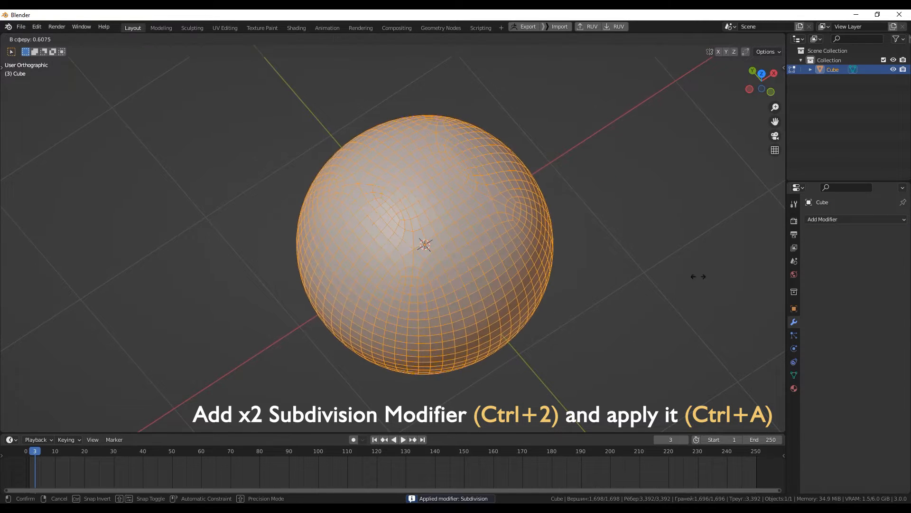
pyautogui.click(630, 326)
# Step: Select the curved basketball edge loops and the two crossing center loops all around the sphere and mark them as seams
pyautogui.scroll(2, 434, 246)
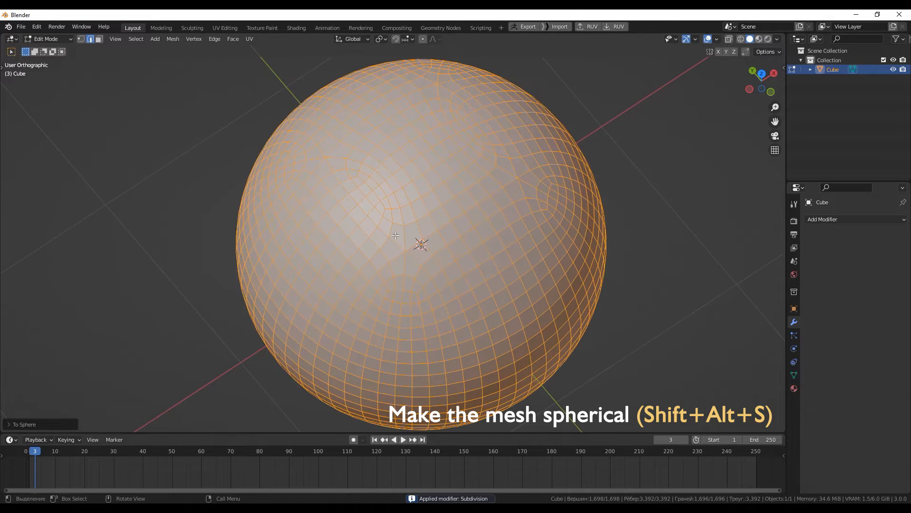
pyautogui.doubleClick(403, 236)
pyautogui.keyDown('shift'); pyautogui.doubleClick(404, 265); pyautogui.keyUp('shift')
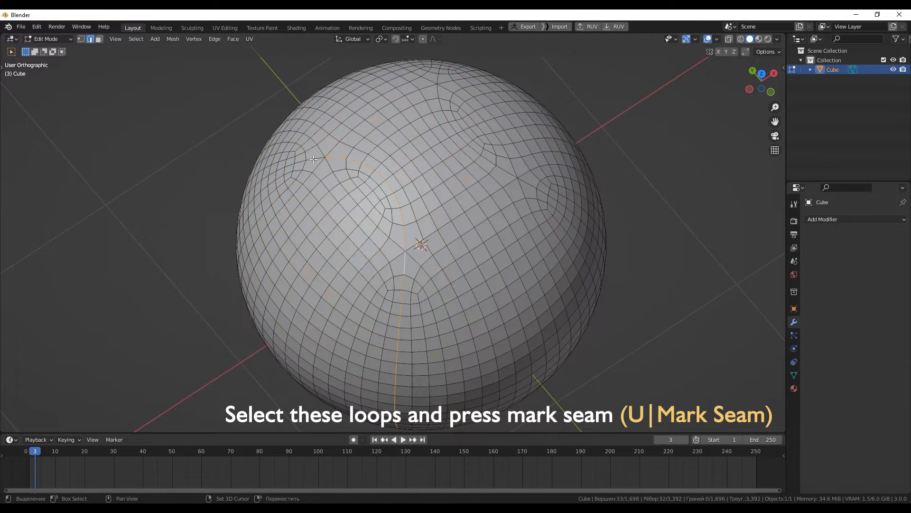
pyautogui.keyDown('shift'); pyautogui.doubleClick(416, 153); pyautogui.keyUp('shift')
pyautogui.keyDown('shift'); pyautogui.doubleClick(417, 158); pyautogui.keyUp('shift')
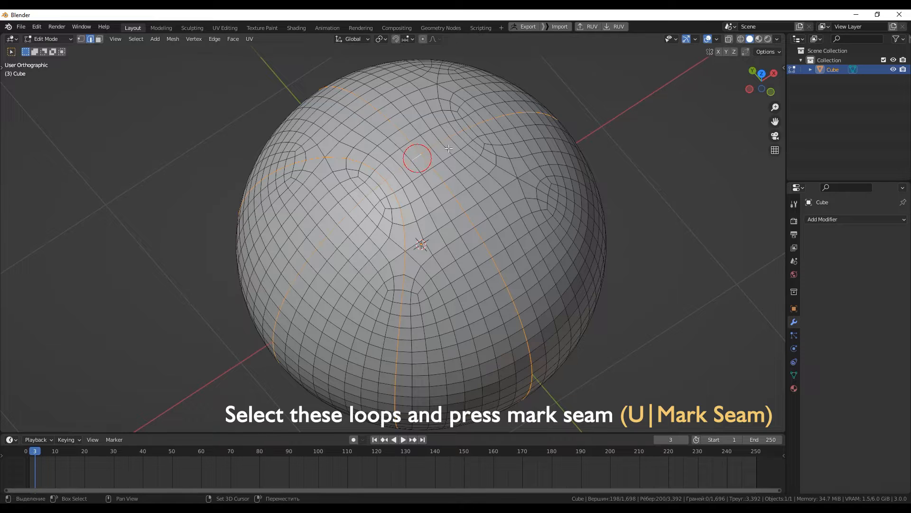
pyautogui.keyDown('shift'); pyautogui.doubleClick(458, 137); pyautogui.keyUp('shift')
pyautogui.keyDown('shift'); pyautogui.doubleClick(525, 180); pyautogui.keyUp('shift')
pyautogui.scroll(-4, 526, 180)
pyautogui.moveTo(526, 186); pyautogui.dragTo(518, 76, button='middle')
pyautogui.scroll(4, 465, 259)
pyautogui.keyDown('shift'); pyautogui.moveTo(441, 289); pyautogui.dragTo(425, 247, button='middle'); pyautogui.keyUp('shift')
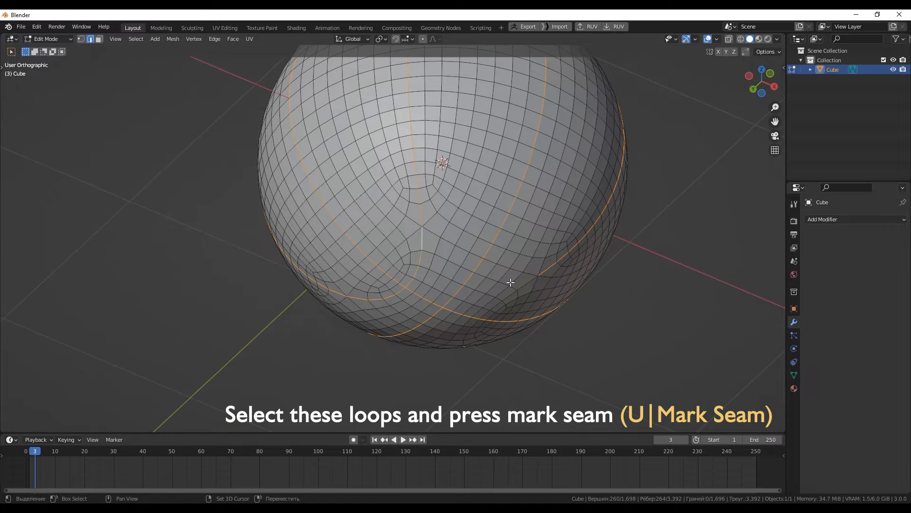
pyautogui.press('u')
pyautogui.click(392, 267)
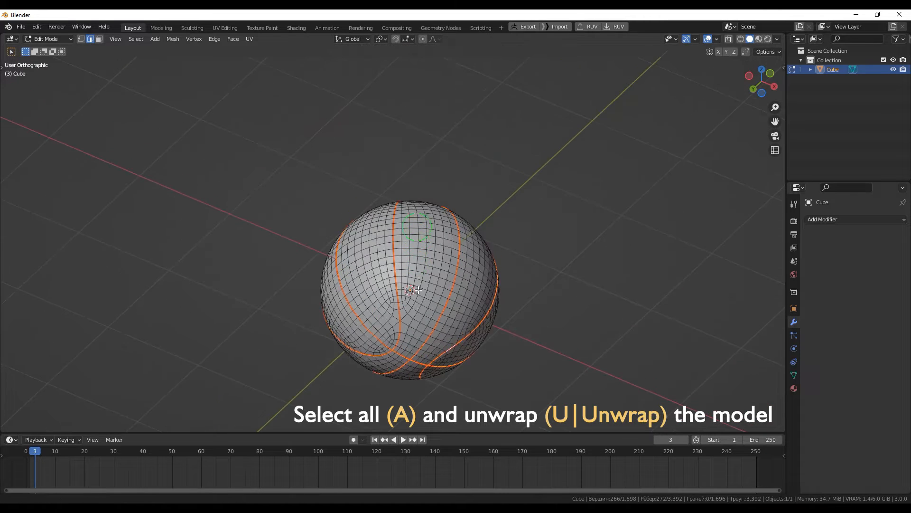
# Step: Switch to the UV Editing workspace and select the entire sphere mesh
pyautogui.click(232, 28)
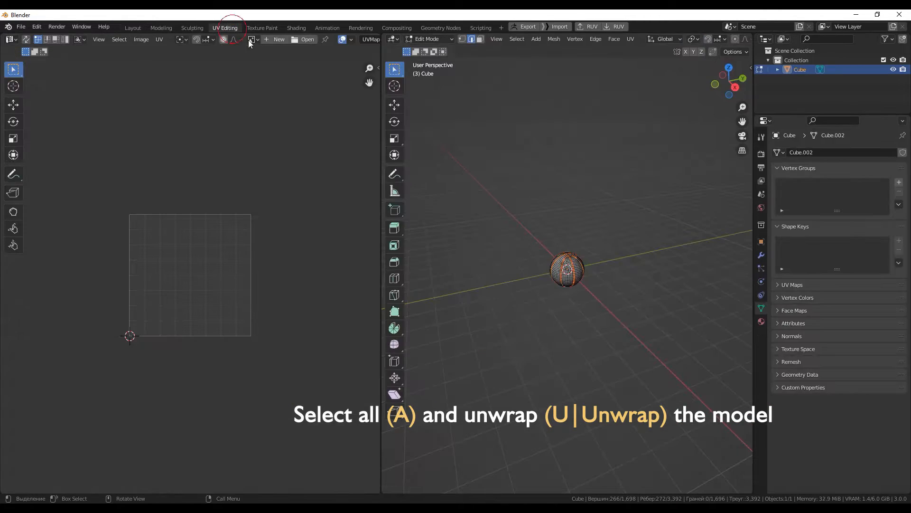
pyautogui.scroll(5, 570, 262)
pyautogui.press('a')
pyautogui.press('u')
pyautogui.click(568, 262)
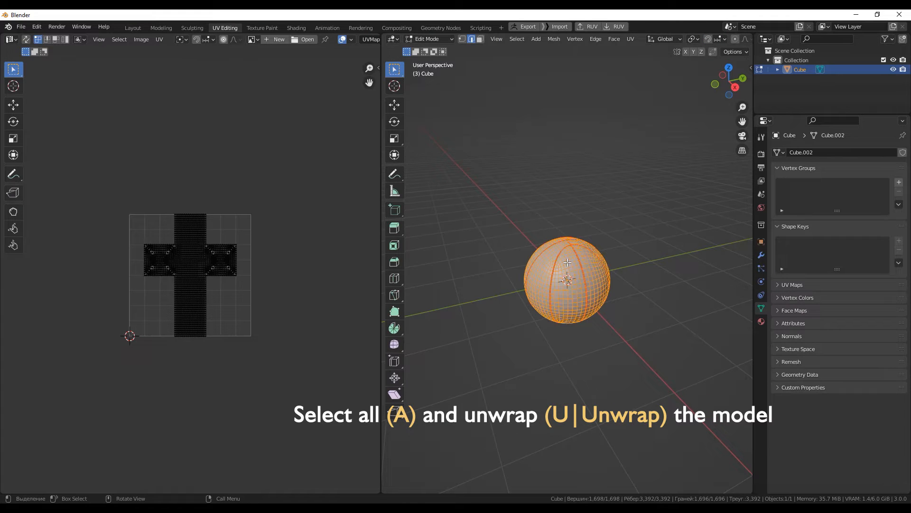
pyautogui.press('u')
pyautogui.click(583, 264)
pyautogui.hotkey('ctrl', 'z')
pyautogui.hotkey('ctrl', 'z')
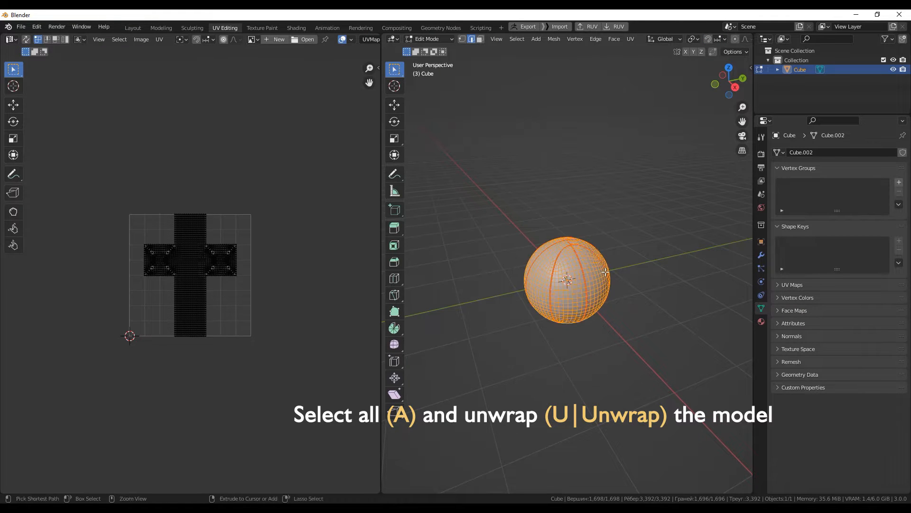
# Step: Unwrap the whole sphere along its marked seams and check the resulting UV islands
pyautogui.press('a')
pyautogui.press('u')
pyautogui.click(588, 264)
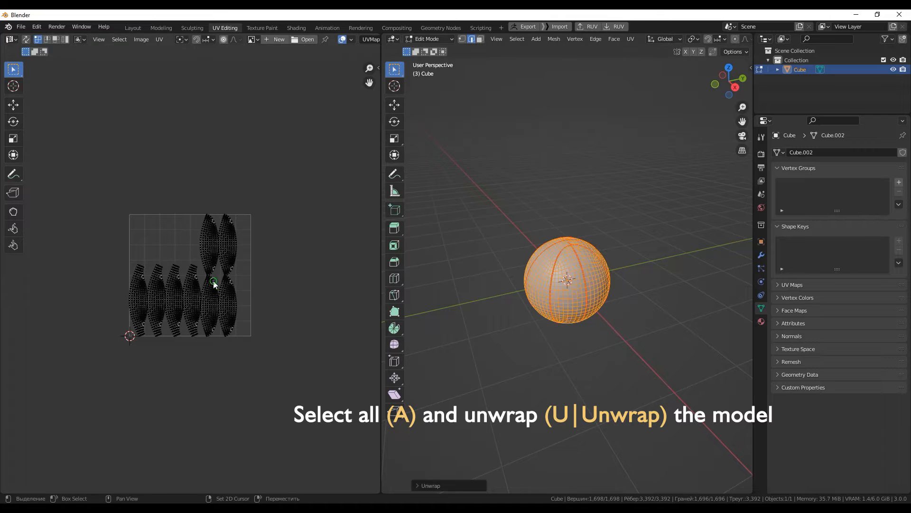
pyautogui.scroll(3, 169, 273)
pyautogui.scroll(-4, 259, 279)
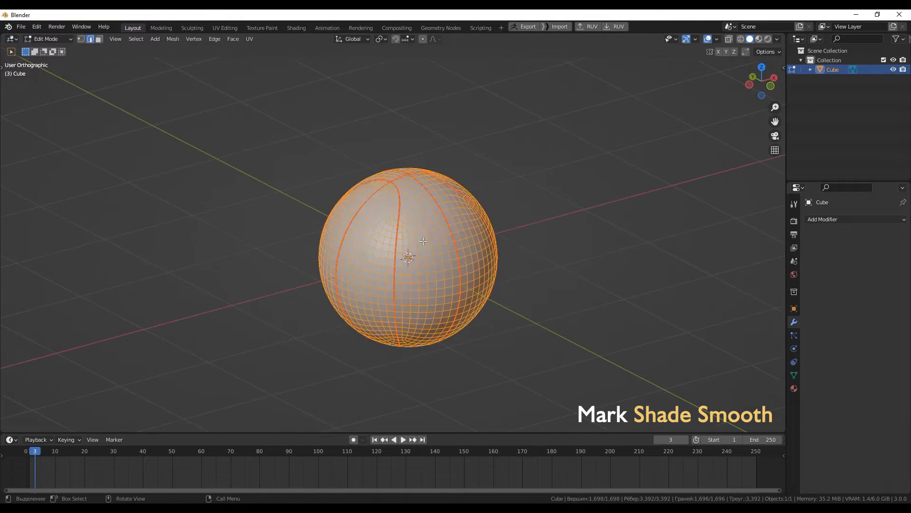
# Step: Apply smooth shading to the sphere
pyautogui.rightClick(418, 225)
pyautogui.click(415, 224)
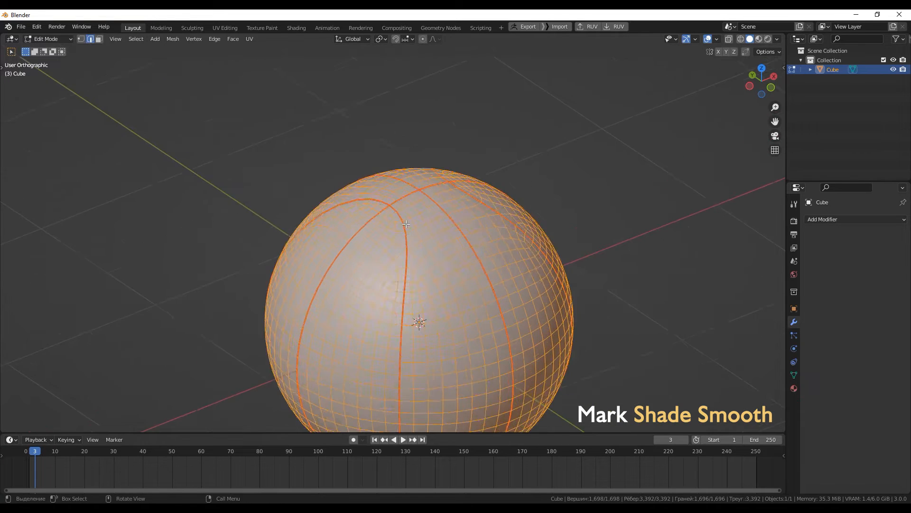
pyautogui.moveTo(406, 224); pyautogui.dragTo(398, 238, button='middle')
pyautogui.scroll(6, 381, 226)
pyautogui.keyDown('alt'); pyautogui.click(381, 226); pyautogui.keyUp('alt')
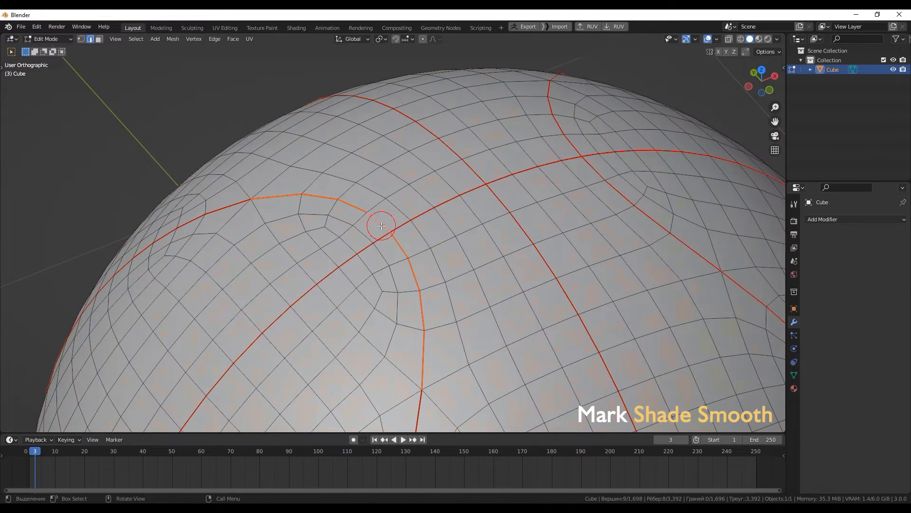
pyautogui.keyDown('alt'); pyautogui.keyDown('shift'); pyautogui.click(381, 241); pyautogui.keyUp('shift'); pyautogui.keyUp('alt')
pyautogui.keyDown('alt'); pyautogui.keyDown('shift'); pyautogui.click(473, 170); pyautogui.keyUp('shift'); pyautogui.keyUp('alt')
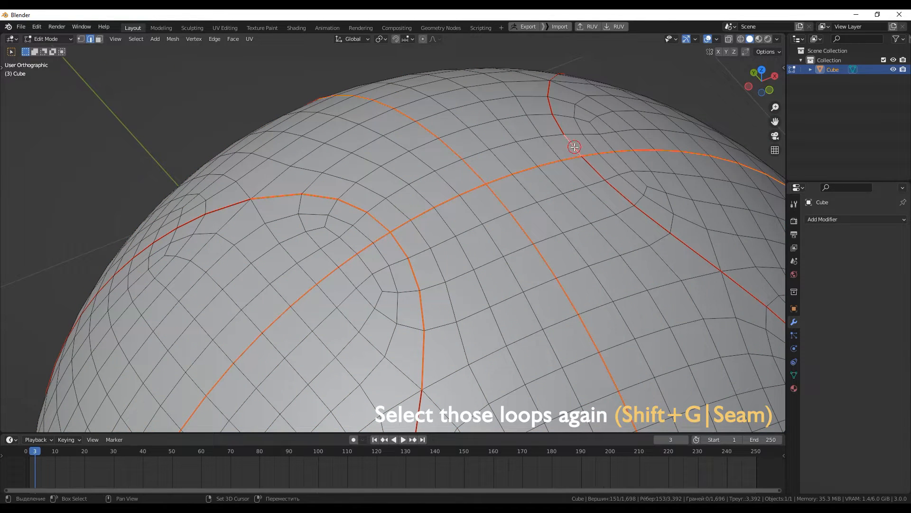
pyautogui.keyDown('alt'); pyautogui.keyDown('shift'); pyautogui.click(574, 147); pyautogui.keyUp('shift'); pyautogui.keyUp('alt')
pyautogui.scroll(-7, 528, 306)
pyautogui.keyDown('alt'); pyautogui.keyDown('shift'); pyautogui.click(503, 282); pyautogui.keyUp('shift'); pyautogui.keyUp('alt')
pyautogui.hotkey('shift', 'g')
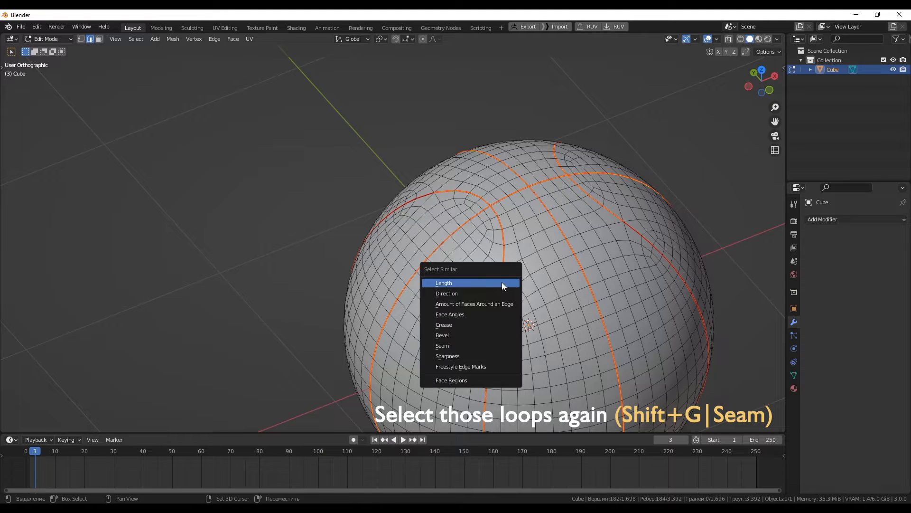
pyautogui.click(468, 350)
# Step: Select one seam edge and extend the selection to all edges with a similar seam
pyautogui.click(502, 278)
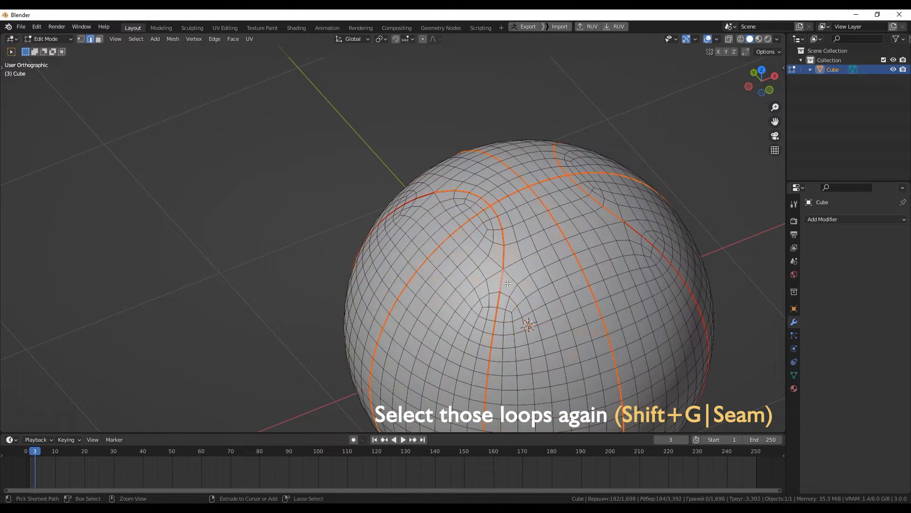
pyautogui.hotkey('shift', 'g')
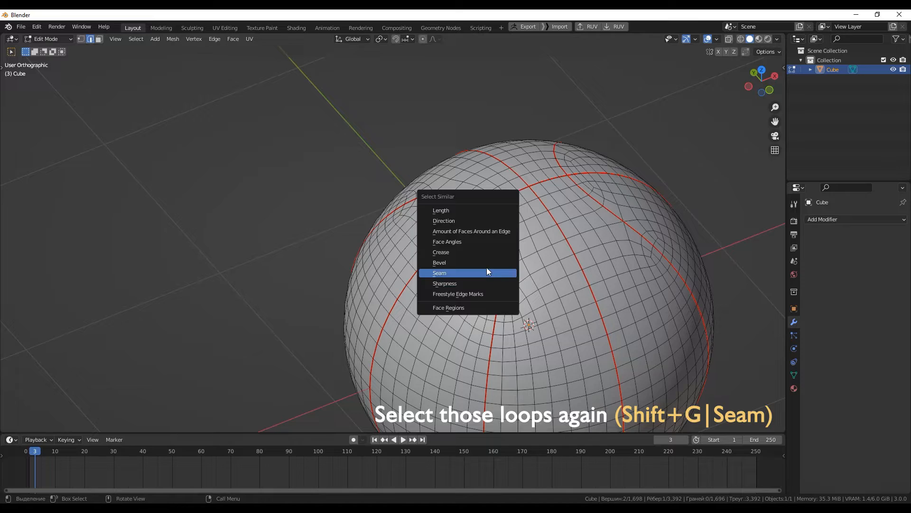
pyautogui.click(486, 268)
# Step: Bevel the selected seam edges into narrow bands with 2 segments
pyautogui.moveTo(486, 268); pyautogui.dragTo(484, 243, button='middle')
pyautogui.scroll(10, 484, 243)
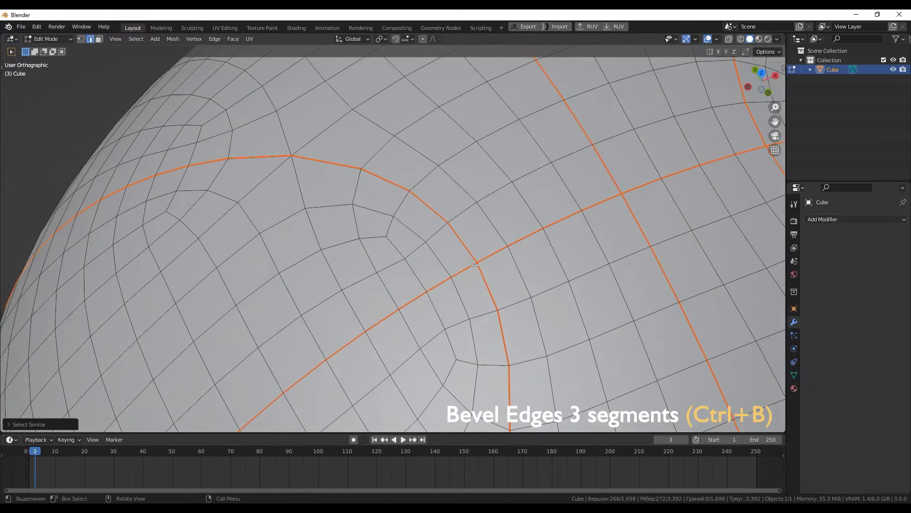
pyautogui.hotkey('ctrl', 'b')
pyautogui.scroll(1, 536, 218)
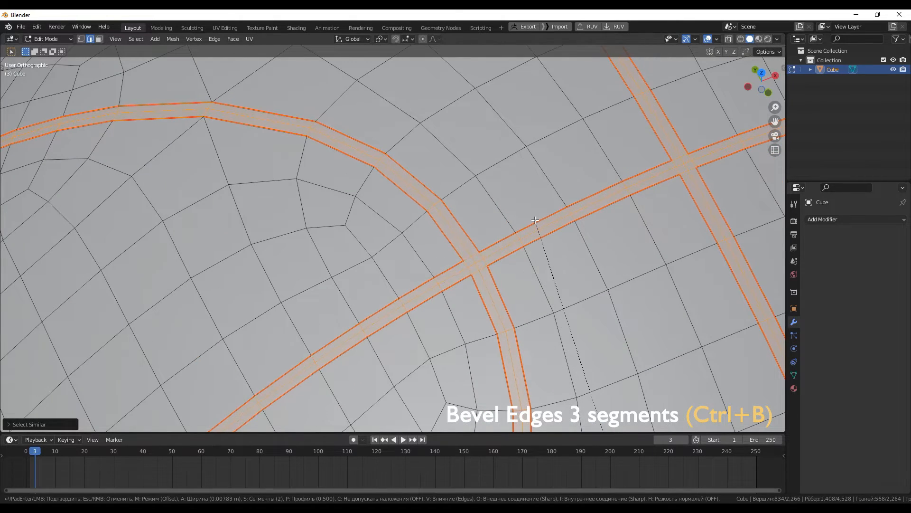
pyautogui.click(566, 190)
pyautogui.scroll(-6, 566, 190)
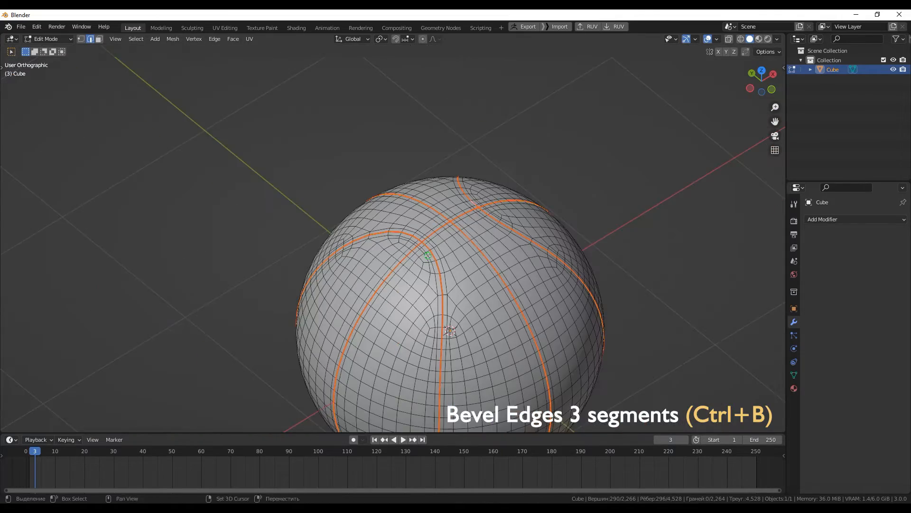
# Step: Select the face loops along all the beveled seam bands, covering both curved seams and the two crossing straight seams
pyautogui.scroll(10, 427, 256)
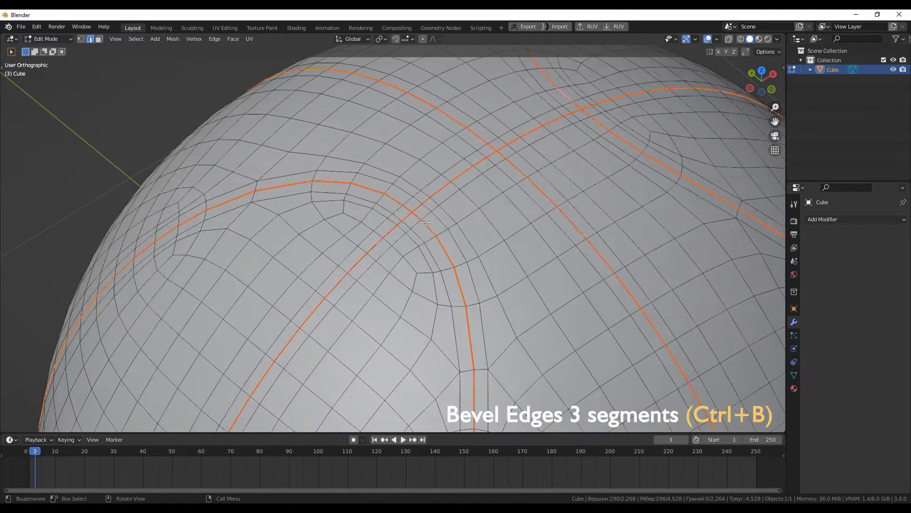
pyautogui.press('3')
pyautogui.keyDown('alt'); pyautogui.click(415, 223); pyautogui.keyUp('alt')
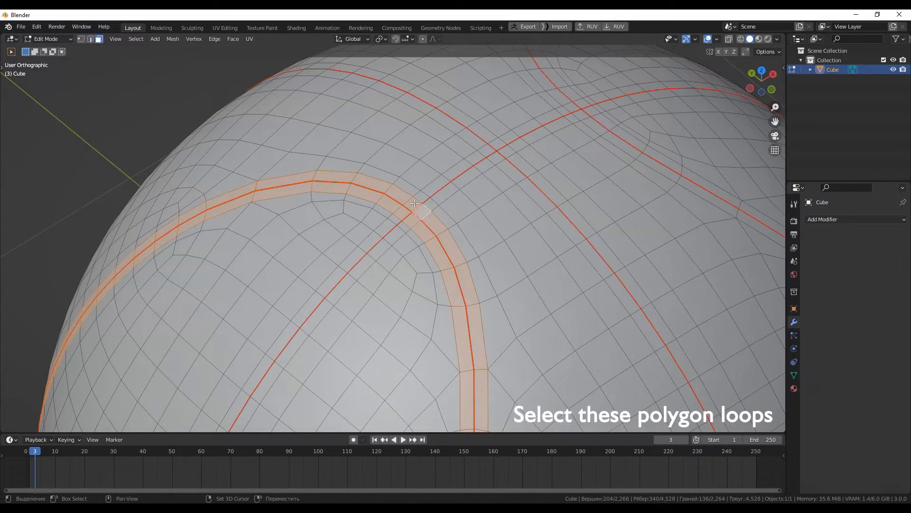
pyautogui.keyDown('alt'); pyautogui.keyDown('shift'); pyautogui.click(426, 206); pyautogui.keyUp('shift'); pyautogui.keyUp('alt')
pyautogui.keyDown('alt'); pyautogui.keyDown('shift'); pyautogui.click(425, 208); pyautogui.keyUp('shift'); pyautogui.keyUp('alt')
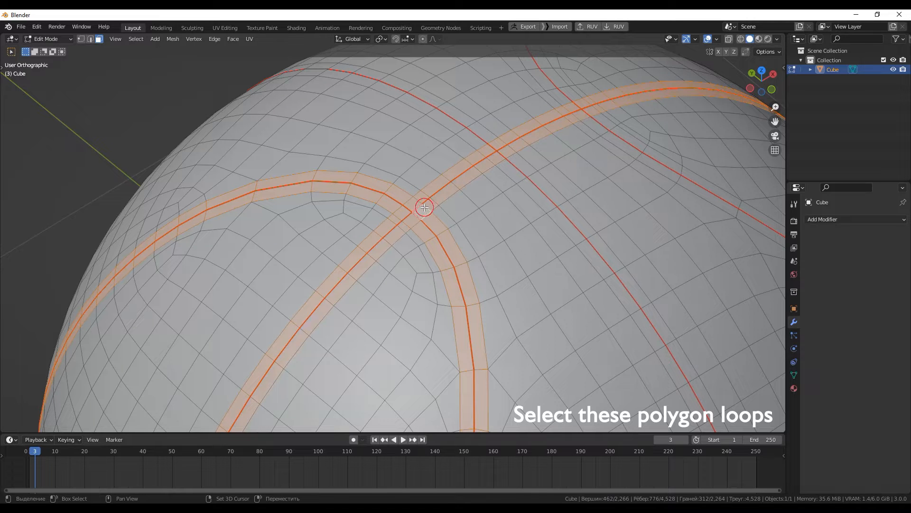
pyautogui.keyDown('alt'); pyautogui.keyDown('shift'); pyautogui.click(510, 156); pyautogui.keyUp('shift'); pyautogui.keyUp('alt')
pyautogui.moveTo(509, 157); pyautogui.dragTo(453, 245, button='middle')
pyautogui.keyDown('alt'); pyautogui.keyDown('shift'); pyautogui.click(492, 174); pyautogui.keyUp('shift'); pyautogui.keyUp('alt')
pyautogui.hotkey('ctrl', 'z')
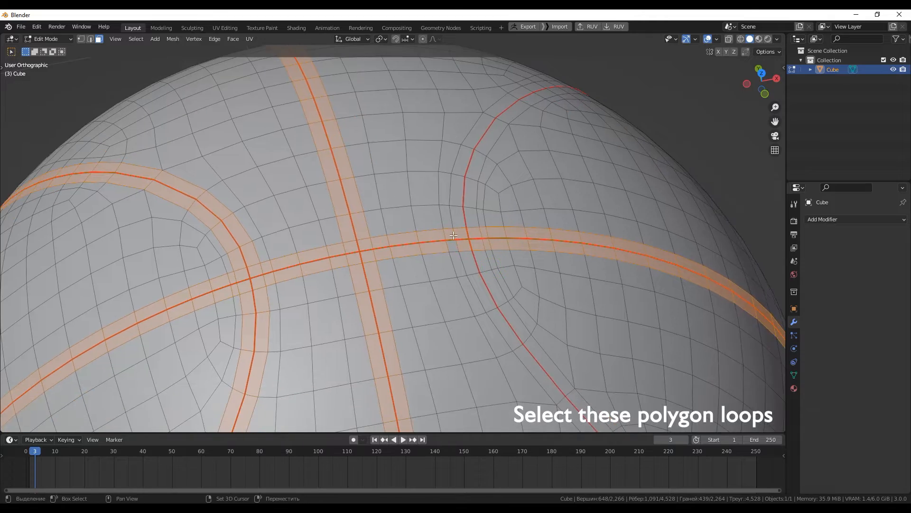
pyautogui.scroll(2, 453, 248)
pyautogui.keyDown('alt'); pyautogui.keyDown('shift'); pyautogui.click(462, 250); pyautogui.keyUp('shift'); pyautogui.keyUp('alt')
pyautogui.scroll(-8, 462, 249)
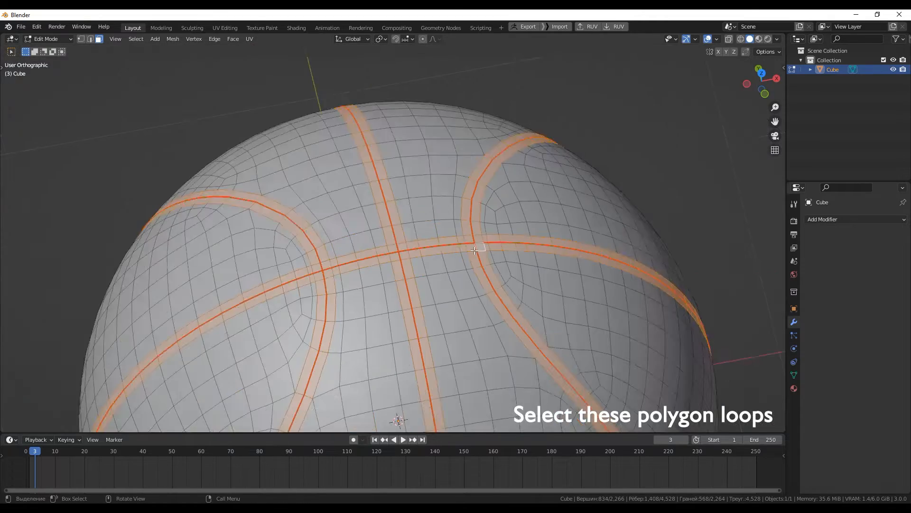
# Step: Extrude the selected seam bands inward by scaling them to about 0.989, then return to Object Mode
pyautogui.moveTo(462, 250); pyautogui.dragTo(470, 171, button='middle')
pyautogui.scroll(10, 414, 244)
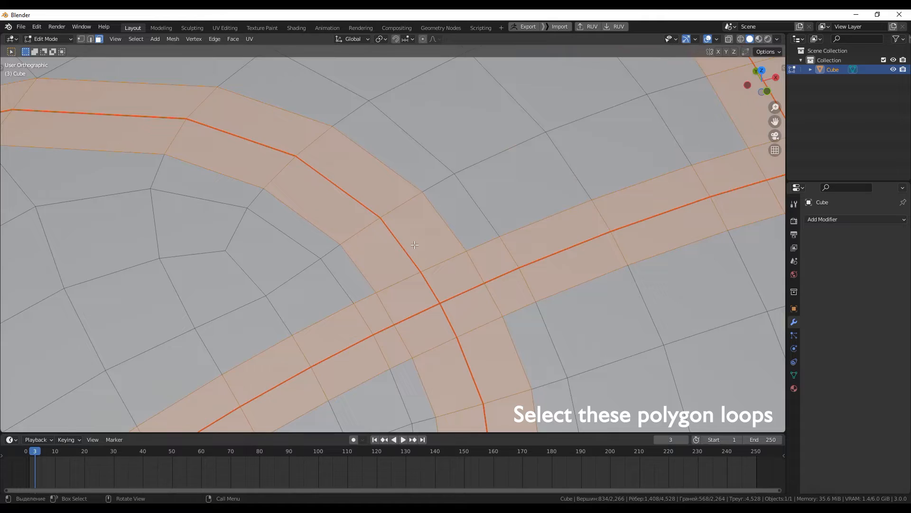
pyautogui.keyDown('shift'); pyautogui.moveTo(415, 244); pyautogui.dragTo(433, 274, button='middle'); pyautogui.keyUp('shift')
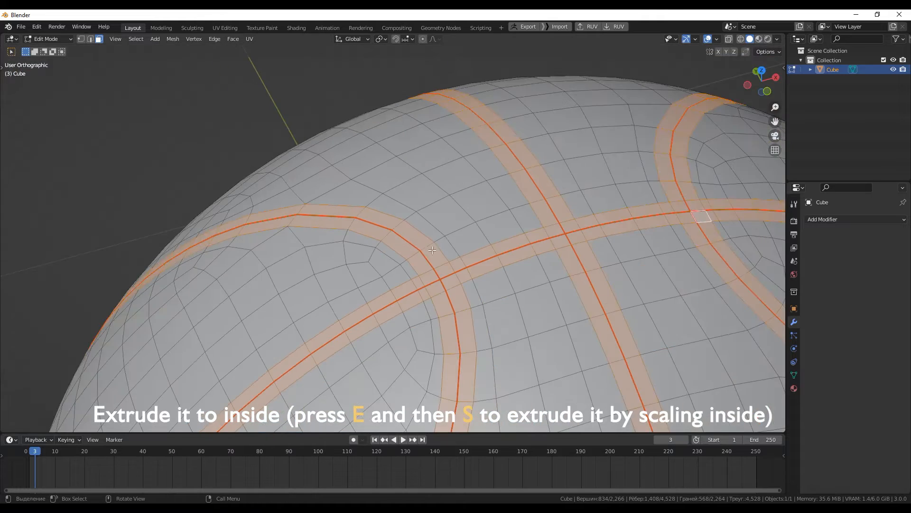
pyautogui.scroll(5, 419, 219)
pyautogui.press('e')
pyautogui.press('s')
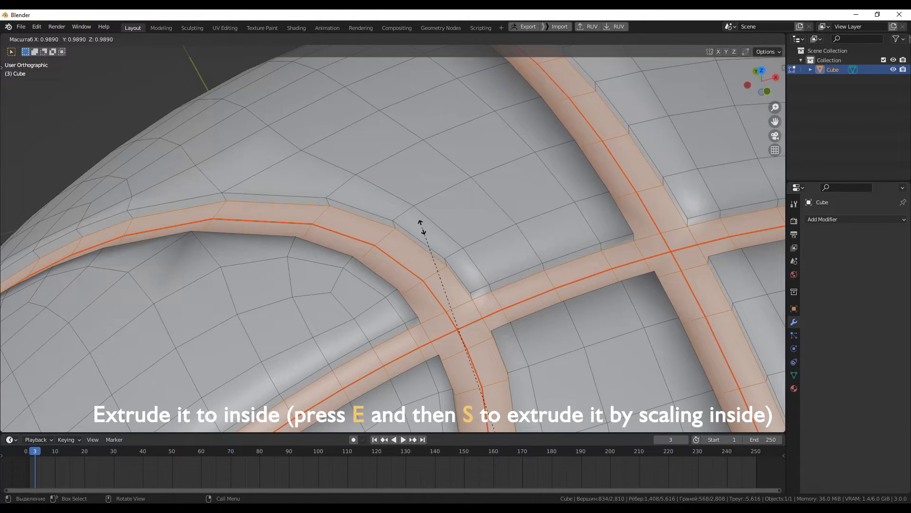
pyautogui.click(421, 229)
pyautogui.scroll(-8, 430, 242)
pyautogui.press('Tab')
pyautogui.keyDown('shift'); pyautogui.moveTo(431, 242); pyautogui.dragTo(420, 221, button='middle'); pyautogui.keyUp('shift')
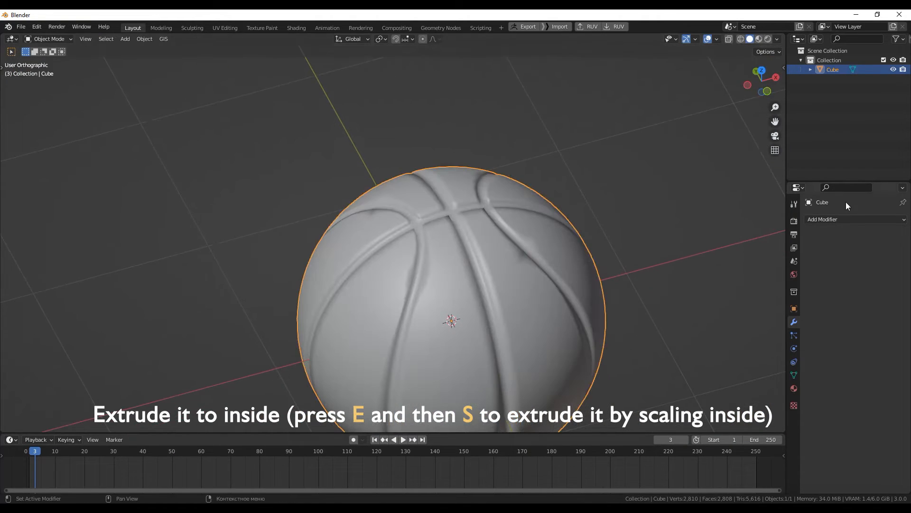
# Step: Add a Subdivision Surface modifier to the ball and set its viewport level to 3
pyautogui.click(830, 220)
pyautogui.click(725, 392)
pyautogui.click(890, 282)
pyautogui.click(891, 283)
pyautogui.keyDown('shift'); pyautogui.moveTo(511, 289); pyautogui.dragTo(532, 236, button='middle'); pyautogui.keyUp('shift')
pyautogui.scroll(-3, 470, 239)
pyautogui.scroll(2, 460, 218)
pyautogui.scroll(2, 460, 222)
# Step: Add a Displace modifier to the ball with a strength of 0.001
pyautogui.click(834, 241)
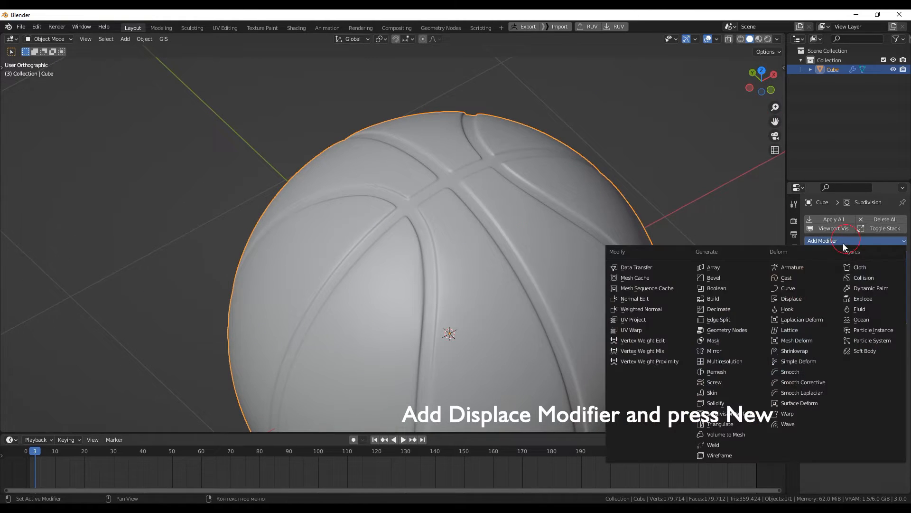
pyautogui.click(798, 299)
pyautogui.scroll(-4, 540, 283)
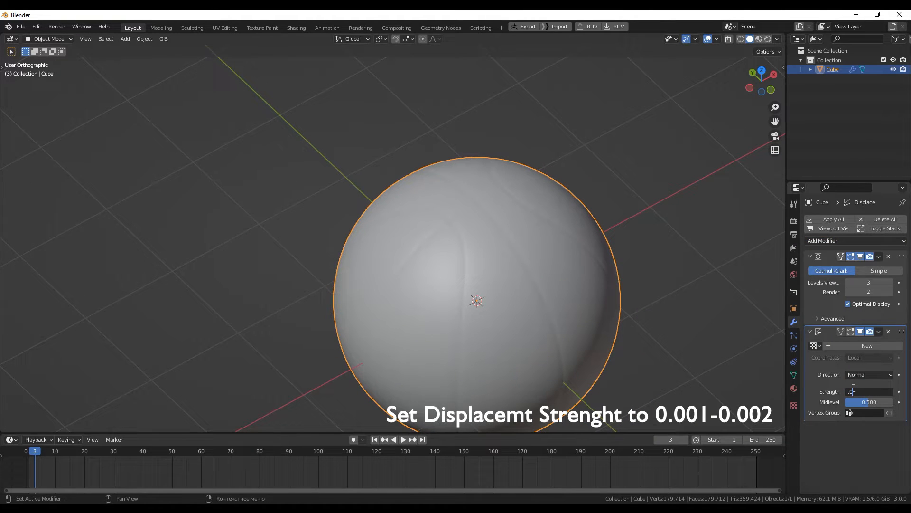
pyautogui.press('Return')
# Step: Create a new texture for the Displace modifier and load the image bump.jpg into it
pyautogui.click(836, 346)
pyautogui.click(794, 405)
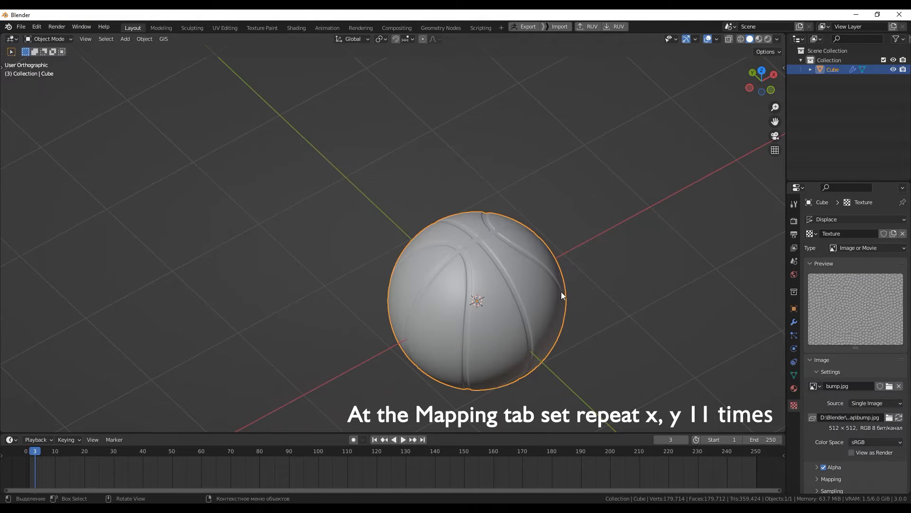
pyautogui.scroll(6, 469, 286)
pyautogui.scroll(-6, 470, 287)
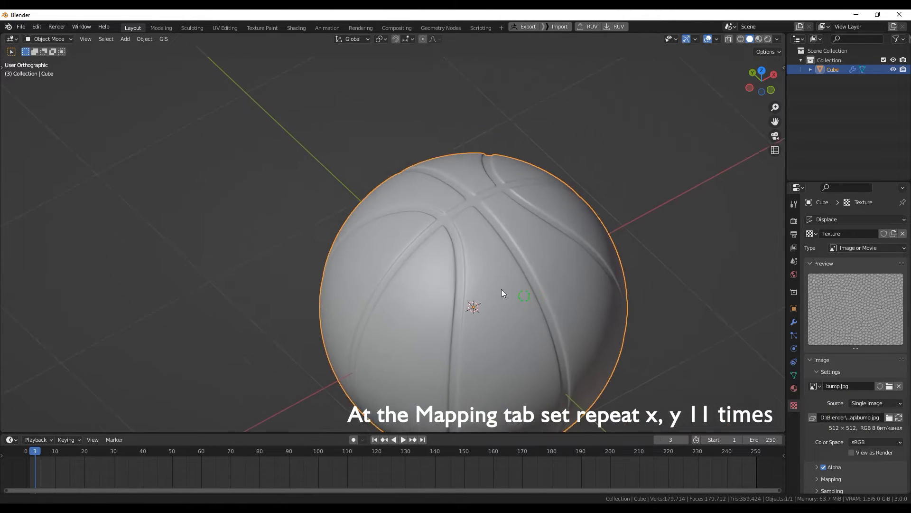
pyautogui.scroll(-2, 869, 384)
# Step: Set the bump texture's mapping repeat to 11 in both X and Y
pyautogui.click(831, 449)
pyautogui.scroll(-4, 850, 446)
pyautogui.click(866, 404)
pyautogui.click(859, 412)
pyautogui.moveTo(869, 405); pyautogui.dragTo(868, 414)
pyautogui.write('11')
pyautogui.press('Return')
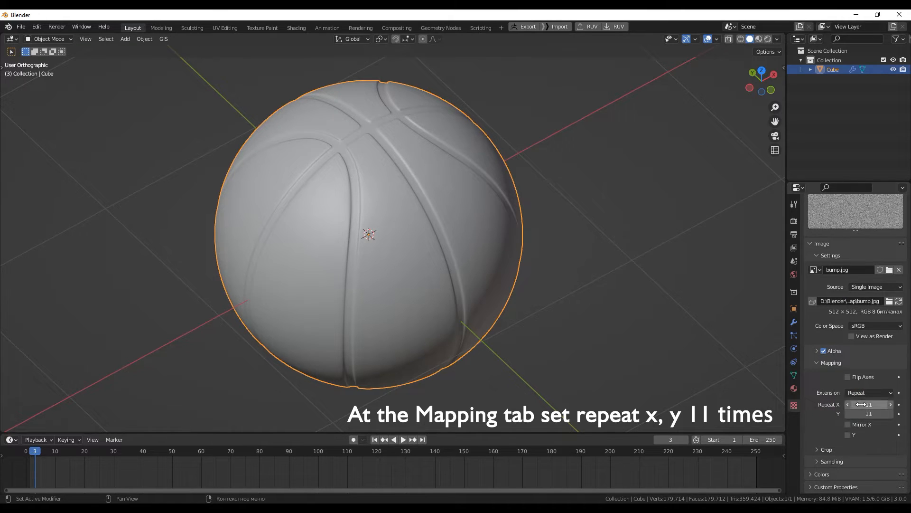
pyautogui.scroll(6, 394, 242)
pyautogui.scroll(-4, 390, 212)
pyautogui.scroll(4, 358, 249)
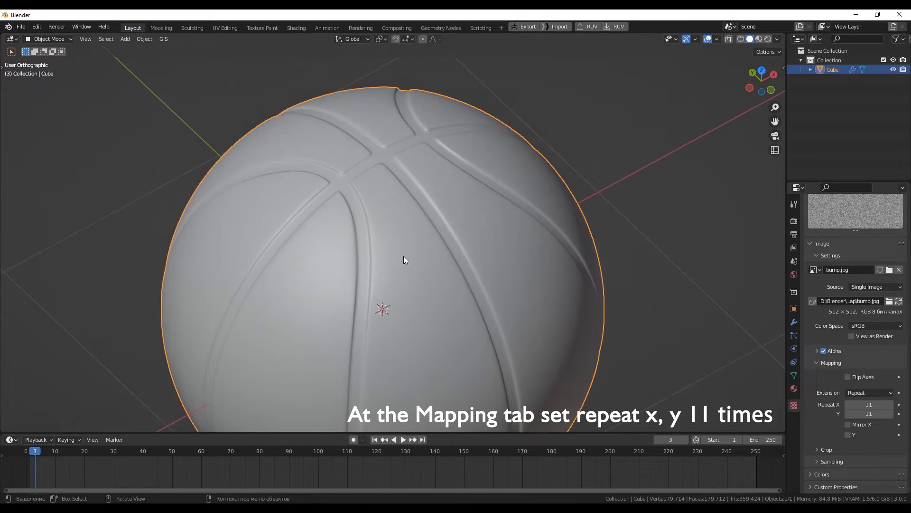
# Step: Change the Displace modifier's texture coordinates to UV
pyautogui.click(794, 323)
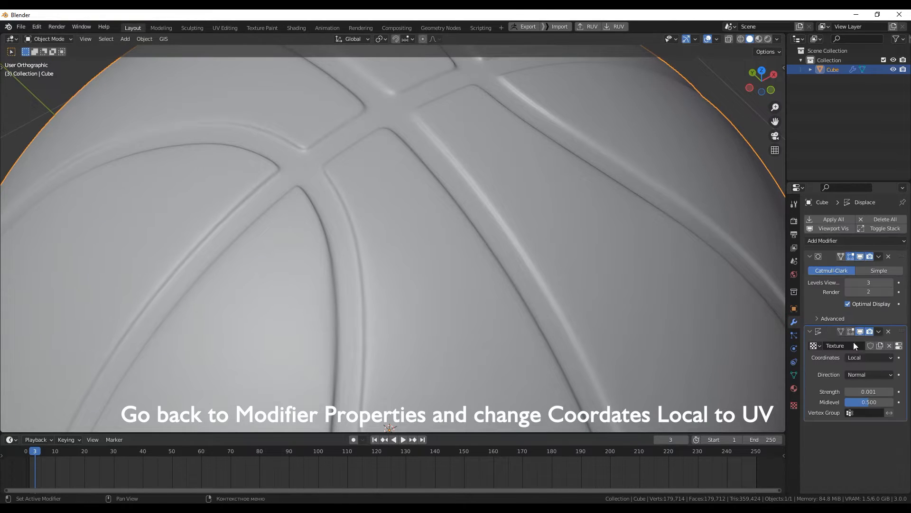
pyautogui.click(860, 358)
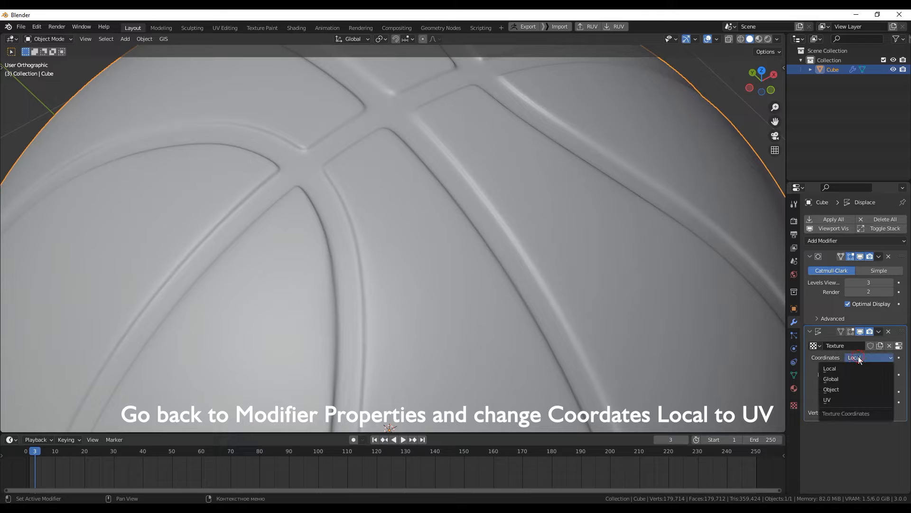
pyautogui.click(848, 388)
pyautogui.click(860, 358)
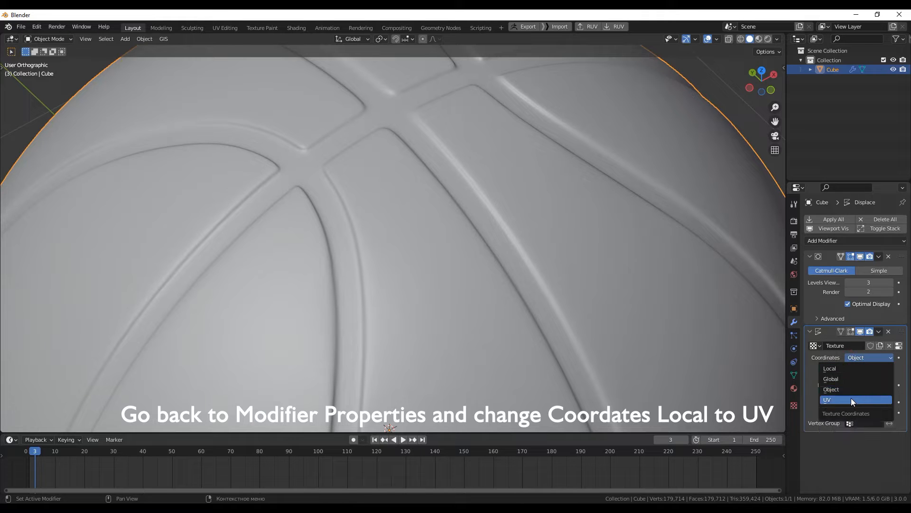
pyautogui.click(850, 399)
# Step: Set the ball's X, Y and Z dimensions to 0.24 m
pyautogui.scroll(-5, 435, 275)
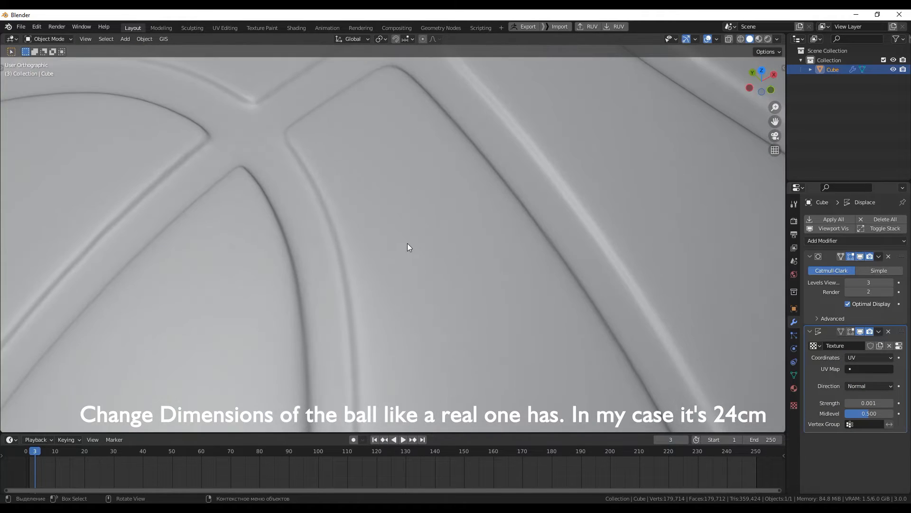
pyautogui.scroll(-2, 465, 267)
pyautogui.scroll(-6, 463, 263)
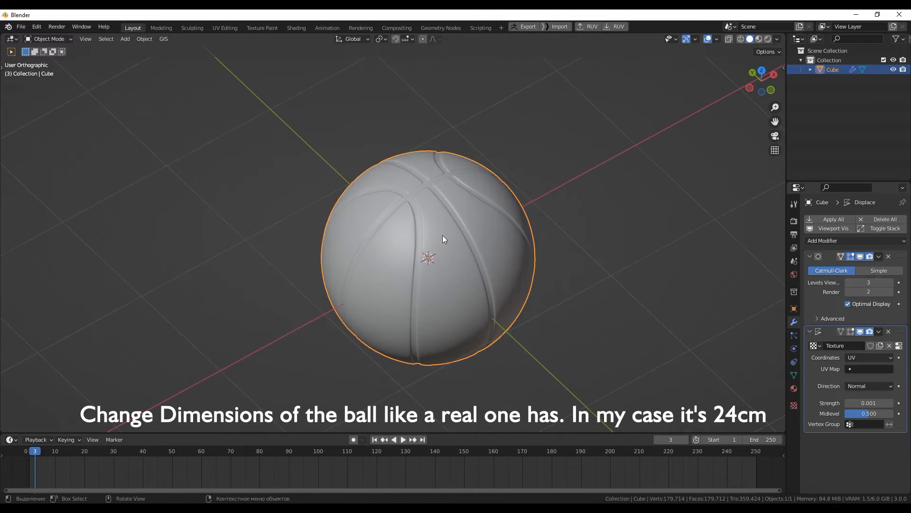
pyautogui.press('n')
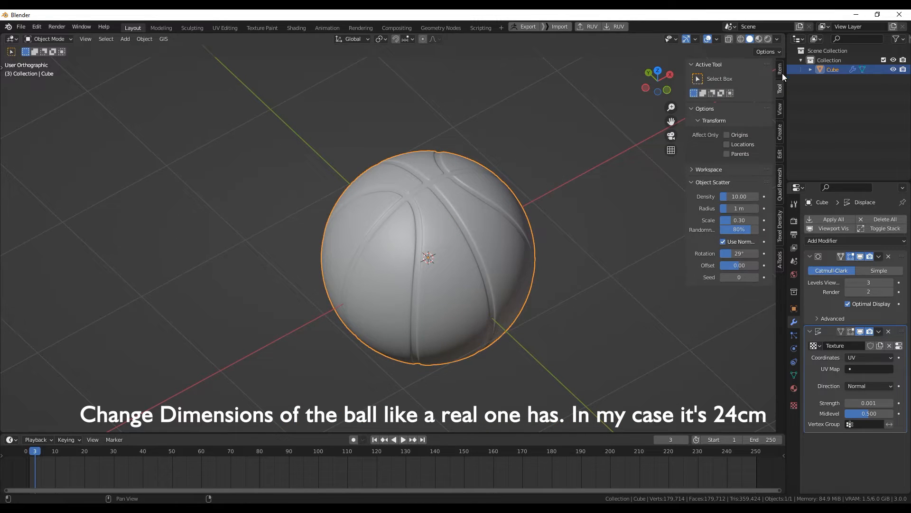
pyautogui.click(781, 71)
pyautogui.moveTo(744, 214); pyautogui.dragTo(744, 234)
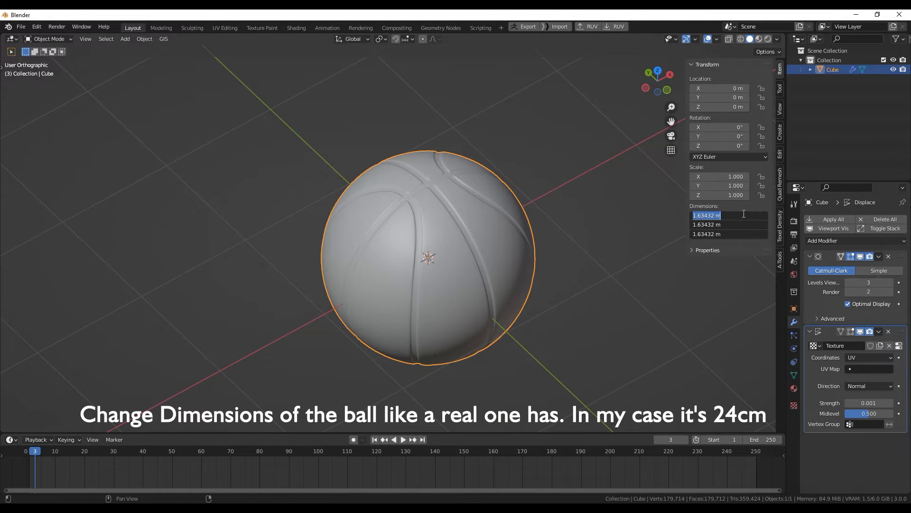
pyautogui.write('0.24')
pyautogui.press('Return')
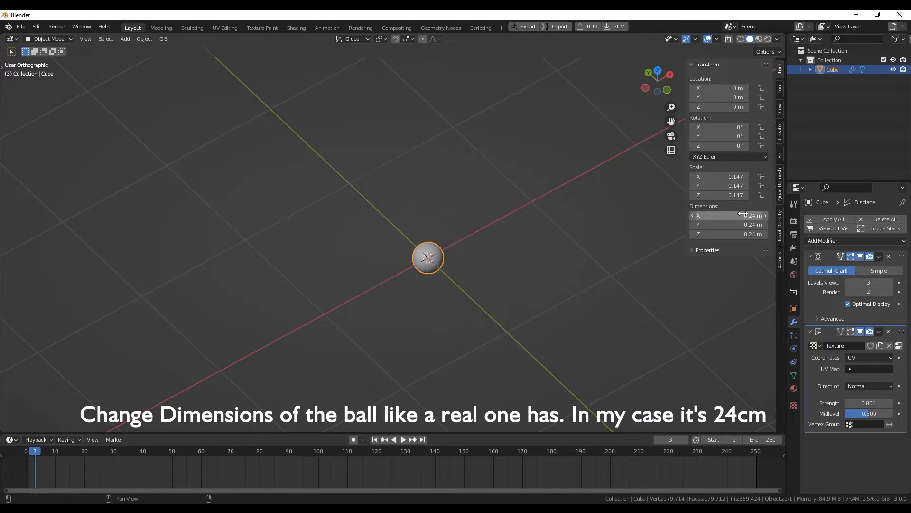
# Step: Apply the ball's scale and check the displaced surface up close
pyautogui.press('KP_Decimal')
pyautogui.scroll(5, 428, 225)
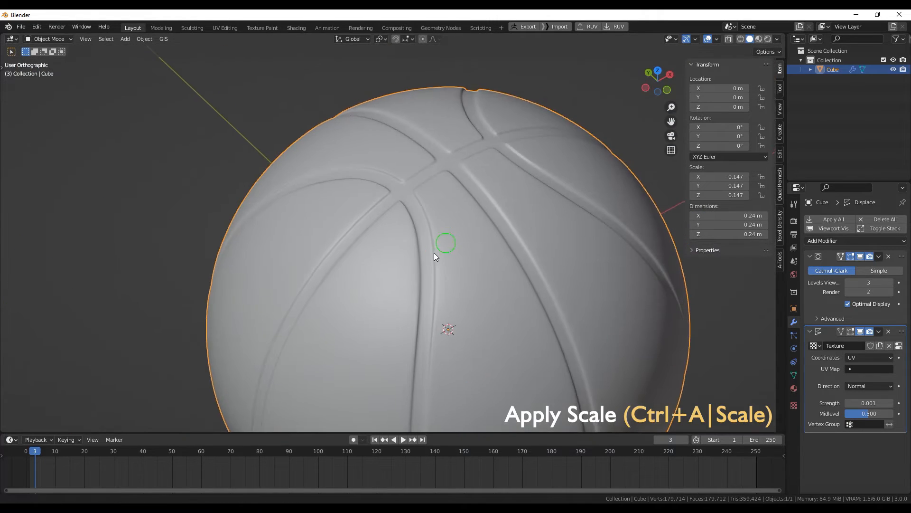
pyautogui.scroll(-1, 441, 254)
pyautogui.hotkey('ctrl', 'a')
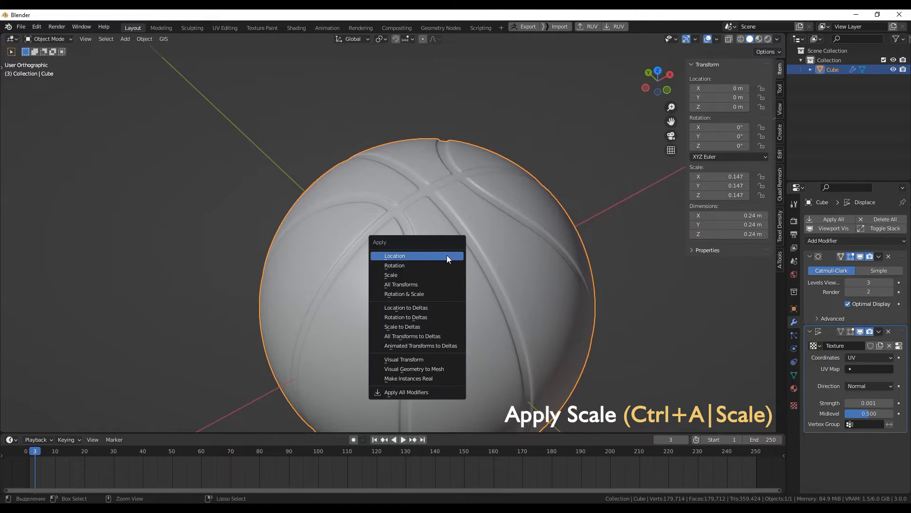
pyautogui.click(425, 274)
pyautogui.scroll(5, 422, 255)
pyautogui.scroll(-5, 423, 255)
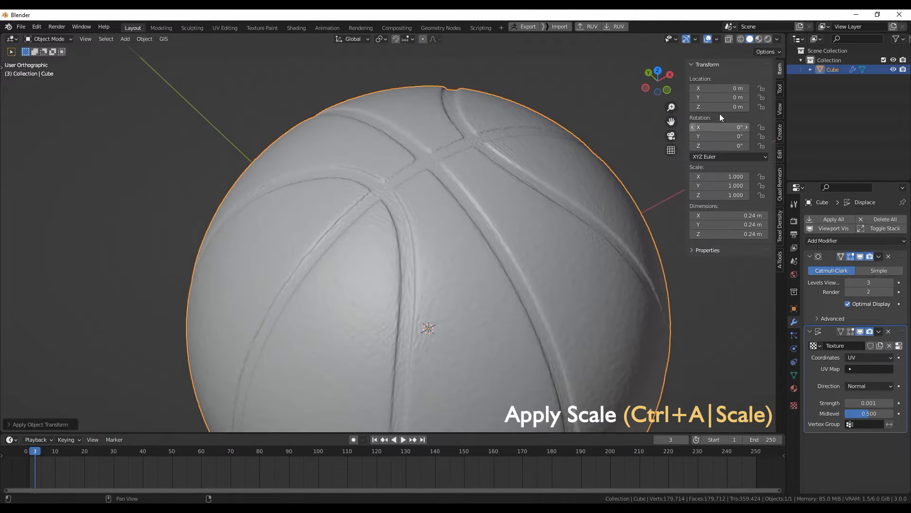
# Step: Raise the Subdivision modifier's viewport level to 4 and inspect the pebbled surface
pyautogui.press('n')
pyautogui.click(891, 283)
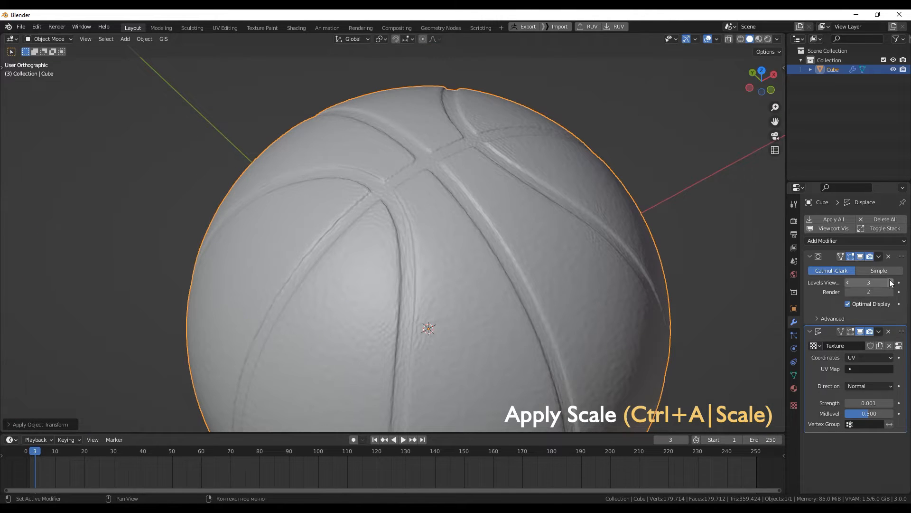
pyautogui.scroll(5, 431, 247)
pyautogui.scroll(-5, 427, 245)
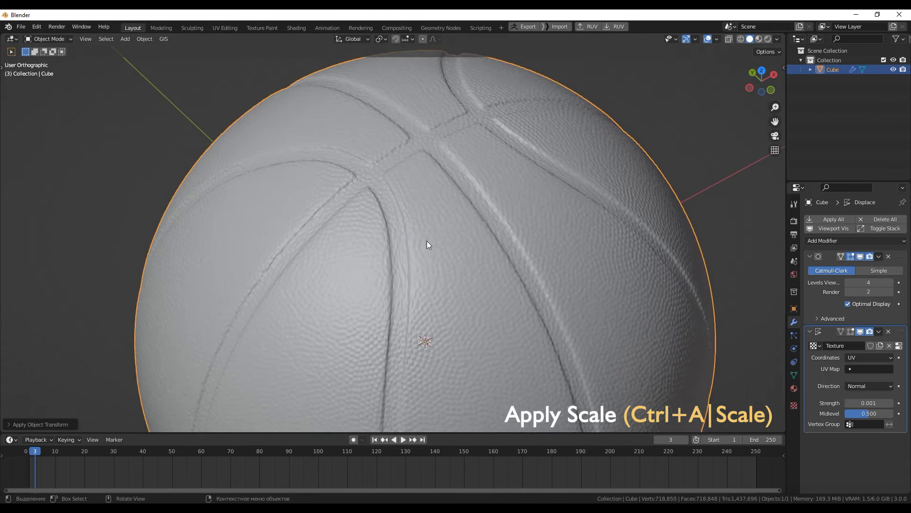
pyautogui.scroll(-3, 533, 327)
pyautogui.scroll(8, 449, 203)
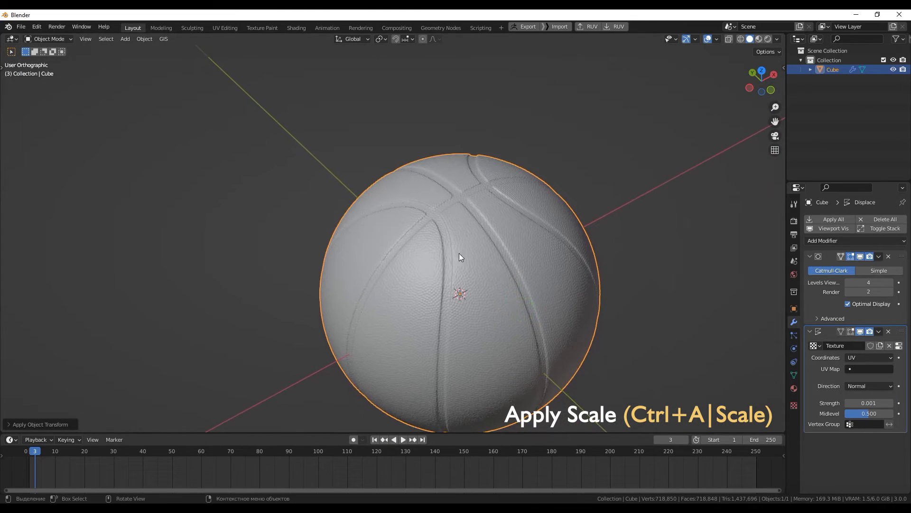
# Step: From the top view with X-ray on, start cut-through knife diagonals across the panel faces beside the curved seam's bend
pyautogui.press('Tab')
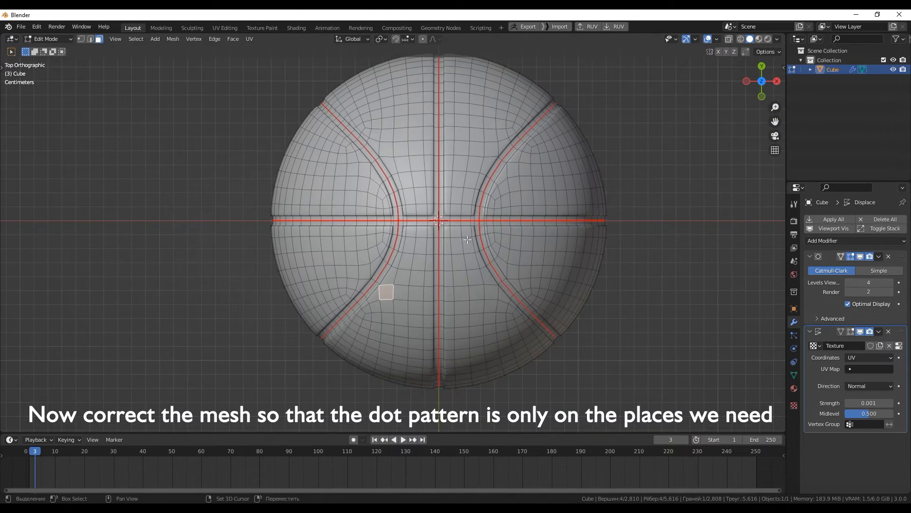
pyautogui.hotkey('alt', 'z')
pyautogui.scroll(3, 389, 276)
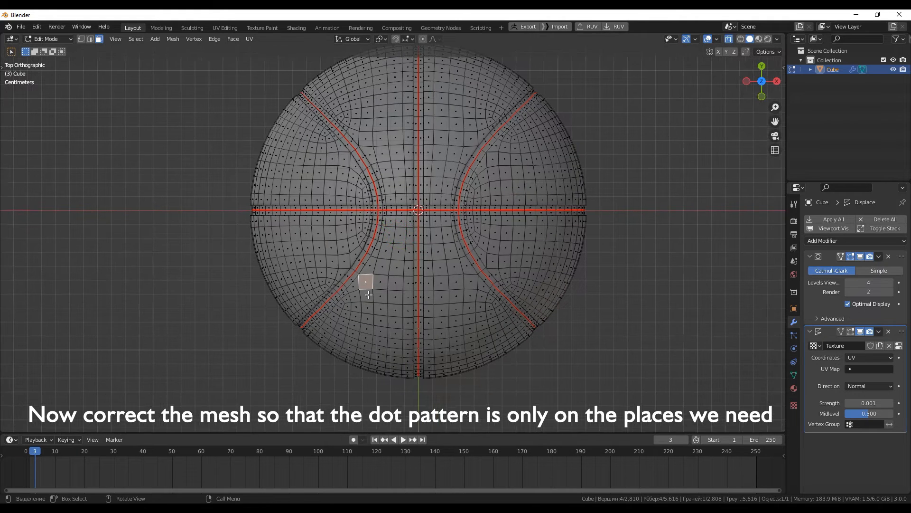
pyautogui.press('k')
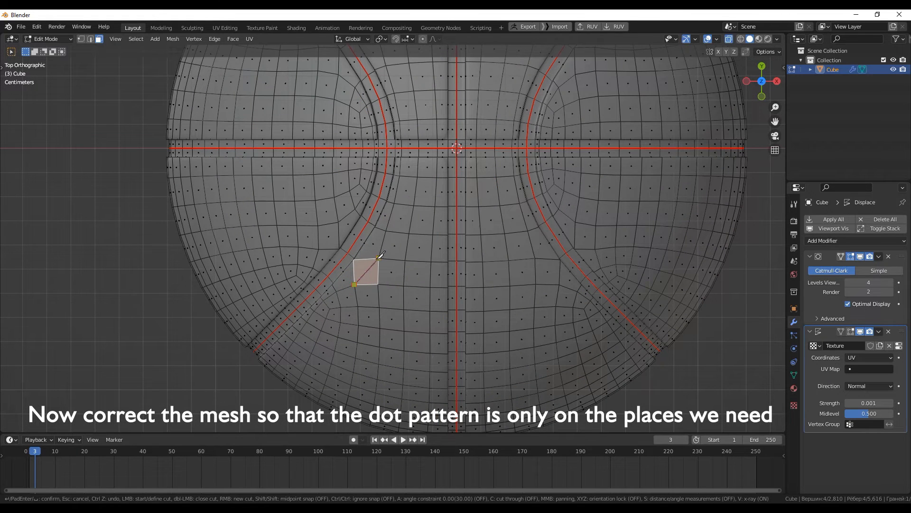
pyautogui.press('c')
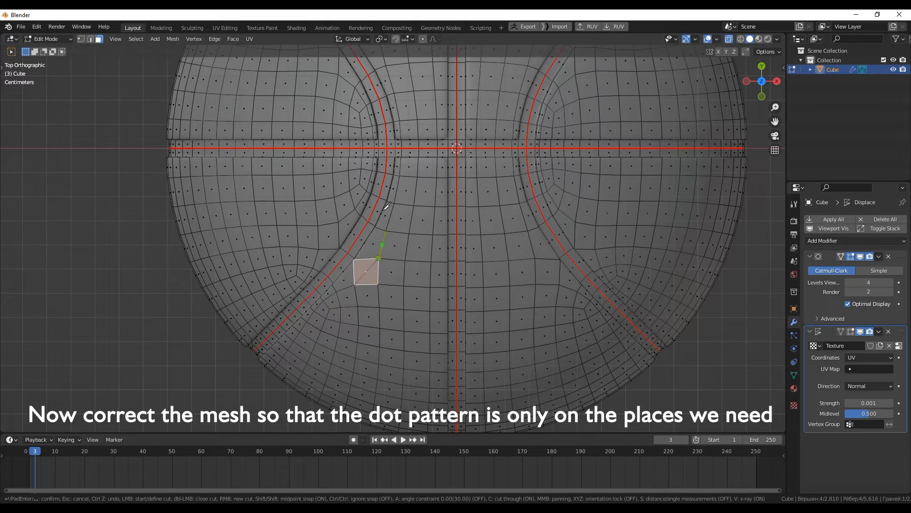
pyautogui.moveTo(392, 234); pyautogui.dragTo(417, 370, button='middle')
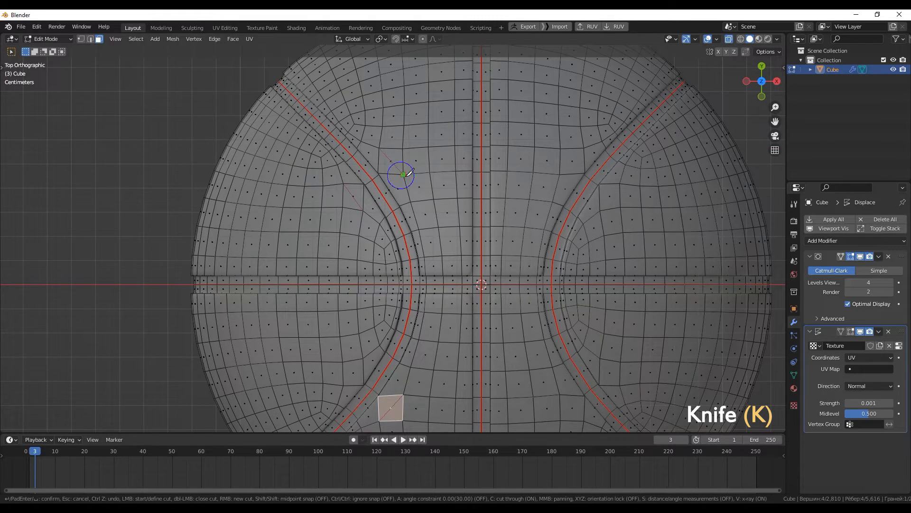
# Step: Knife matching diagonals across the faces at the remaining bends of both curved seams and finish the cuts
pyautogui.moveTo(590, 151); pyautogui.dragTo(422, 186, button='middle')
pyautogui.click(393, 210)
pyautogui.rightClick(393, 209)
pyautogui.keyDown('shift'); pyautogui.moveTo(415, 234); pyautogui.dragTo(399, 204, button='middle'); pyautogui.keyUp('shift')
pyautogui.rightClick(417, 217)
pyautogui.keyDown('shift'); pyautogui.moveTo(417, 269); pyautogui.dragTo(424, 182, button='middle'); pyautogui.keyUp('shift')
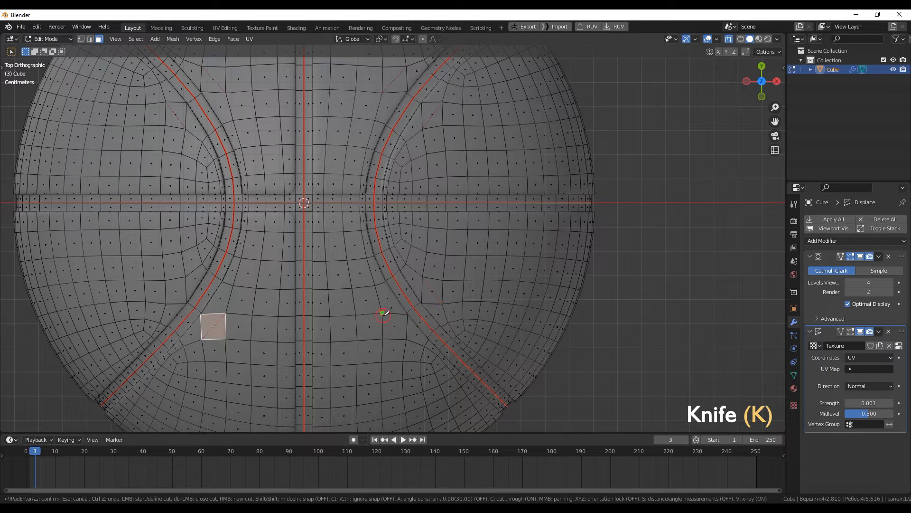
pyautogui.rightClick(187, 278)
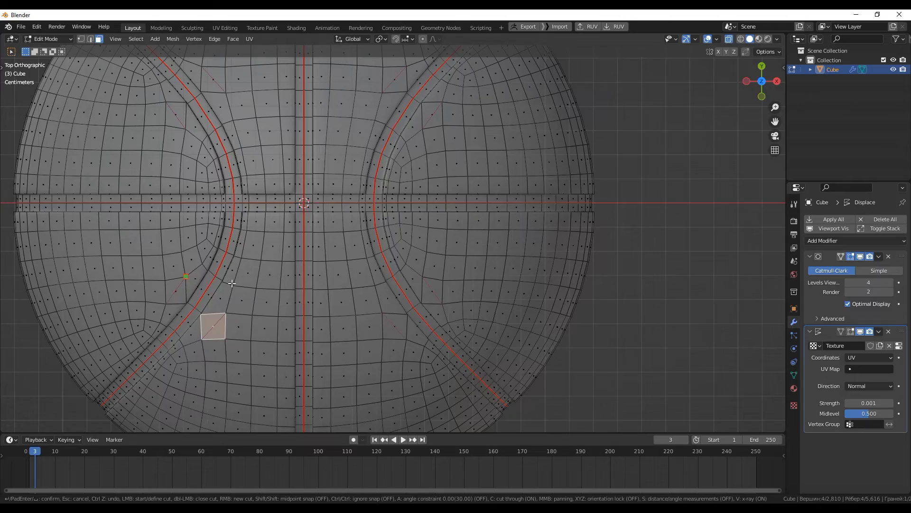
pyautogui.press('Return')
# Step: Check the cut mesh from around the ball and turn X-ray off
pyautogui.scroll(-4, 270, 271)
pyautogui.keyDown('shift'); pyautogui.moveTo(269, 270); pyautogui.dragTo(319, 267, button='middle'); pyautogui.keyUp('shift')
pyautogui.moveTo(306, 267); pyautogui.dragTo(323, 118, button='middle')
pyautogui.keyDown('shift'); pyautogui.moveTo(297, 418); pyautogui.dragTo(312, 265, button='middle'); pyautogui.keyUp('shift')
pyautogui.scroll(-1, 305, 317)
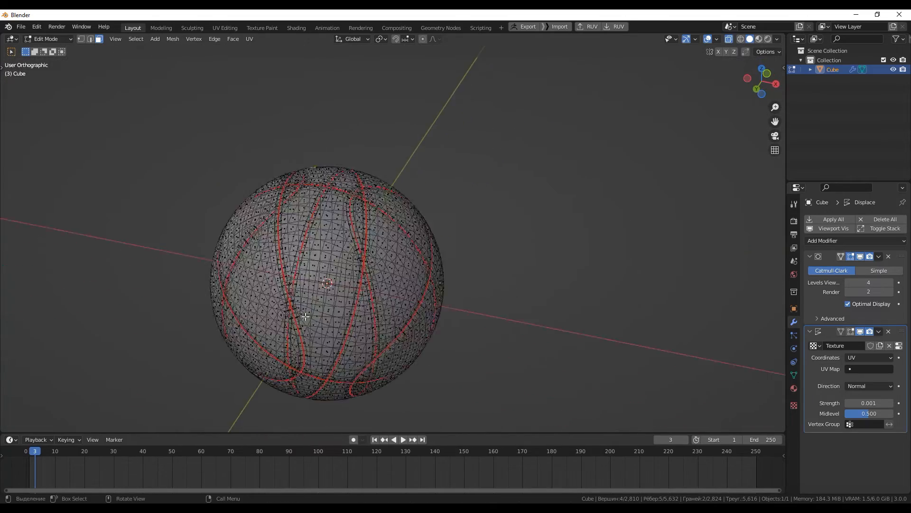
pyautogui.scroll(8, 307, 319)
pyautogui.hotkey('alt', 'z')
# Step: Select the face loops that run along all the straight and curved seam grooves
pyautogui.scroll(-5, 312, 323)
pyautogui.keyDown('shift'); pyautogui.moveTo(311, 332); pyautogui.dragTo(490, 299, button='middle'); pyautogui.keyUp('shift')
pyautogui.click(329, 309)
pyautogui.scroll(-4, 328, 310)
pyautogui.press('KP_7')
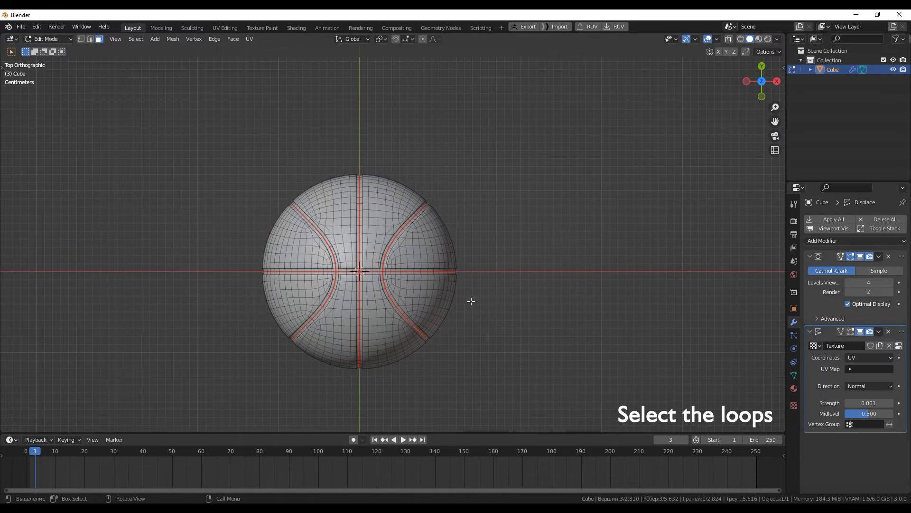
pyautogui.scroll(6, 332, 315)
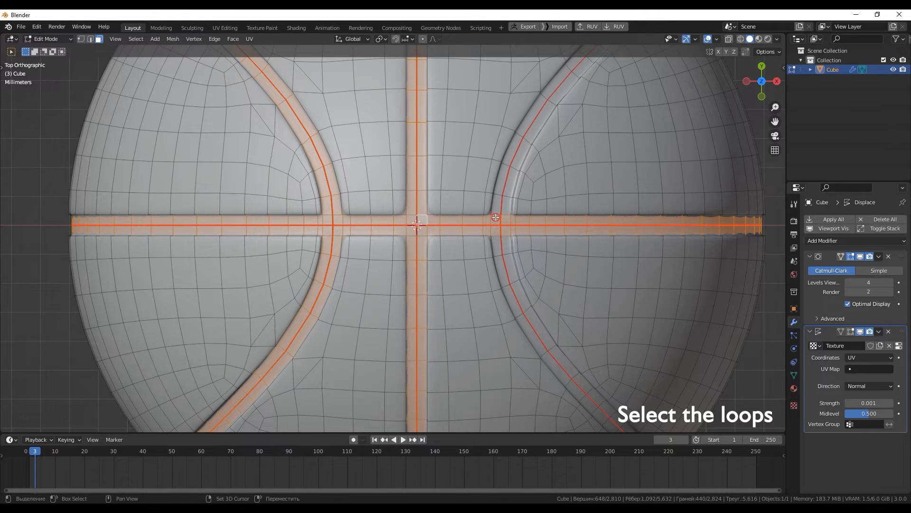
# Step: Grow the seam selection by one ring of faces and invert it to select the panel areas
pyautogui.press('ctrl+KP_Add')
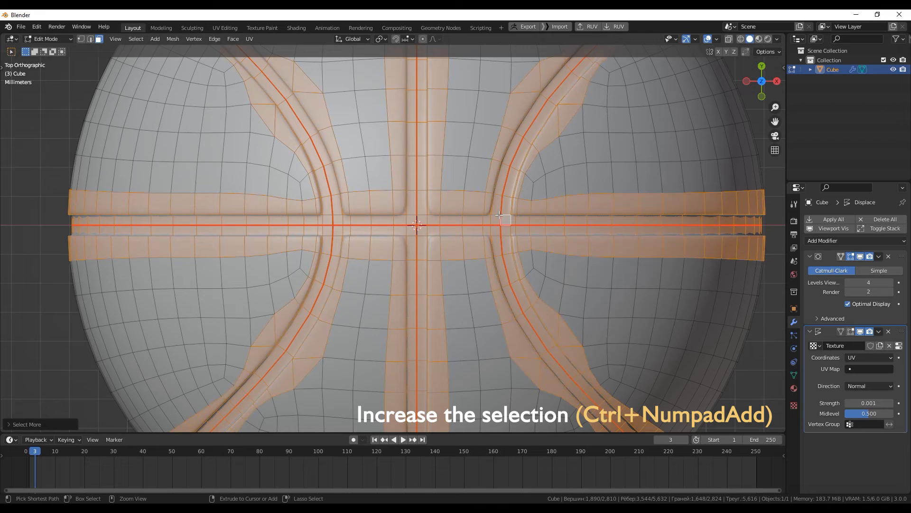
pyautogui.hotkey('ctrl', 'i')
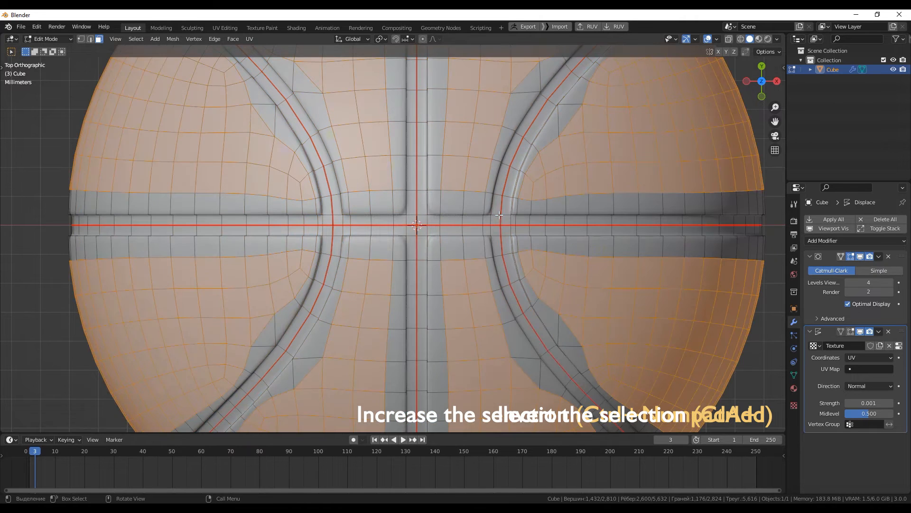
pyautogui.scroll(-5, 498, 215)
pyautogui.keyDown('shift'); pyautogui.moveTo(499, 215); pyautogui.dragTo(504, 159, button='middle'); pyautogui.keyUp('shift')
pyautogui.scroll(-2, 460, 168)
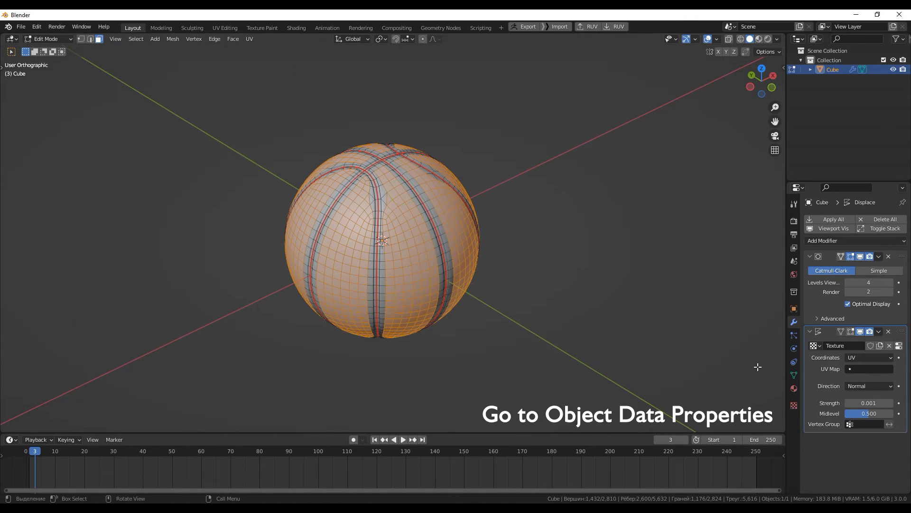
# Step: Create a new vertex group on the mesh and assign the selected panel faces to it
pyautogui.click(794, 375)
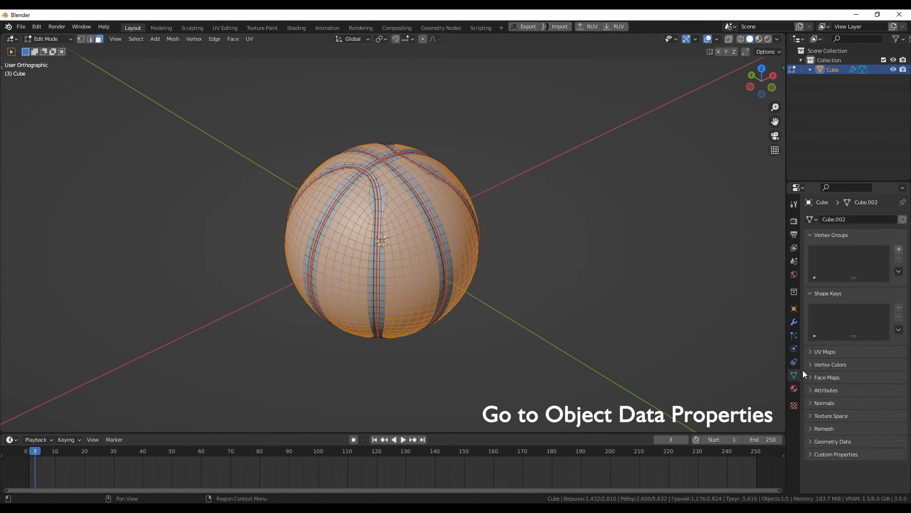
pyautogui.click(898, 249)
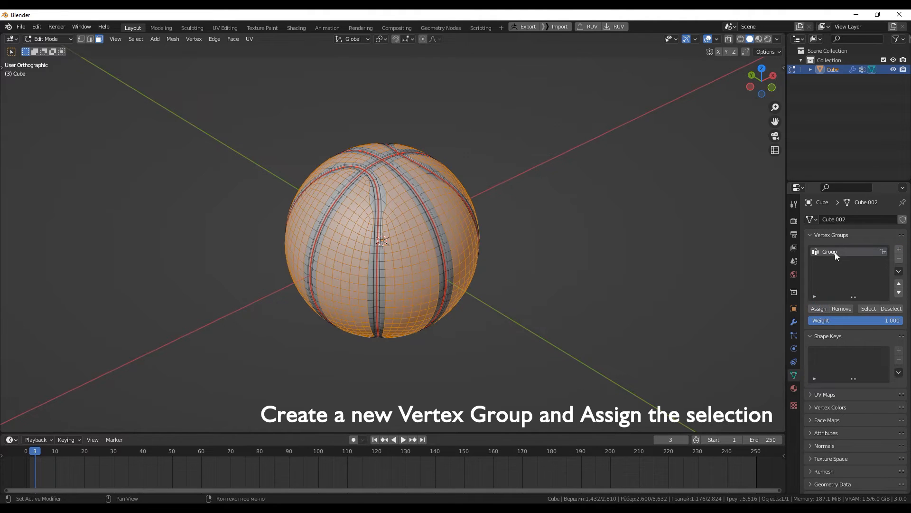
pyautogui.scroll(-2, 465, 289)
pyautogui.scroll(4, 444, 282)
pyautogui.keyDown('shift'); pyautogui.moveTo(445, 287); pyautogui.dragTo(459, 286, button='middle'); pyautogui.keyUp('shift')
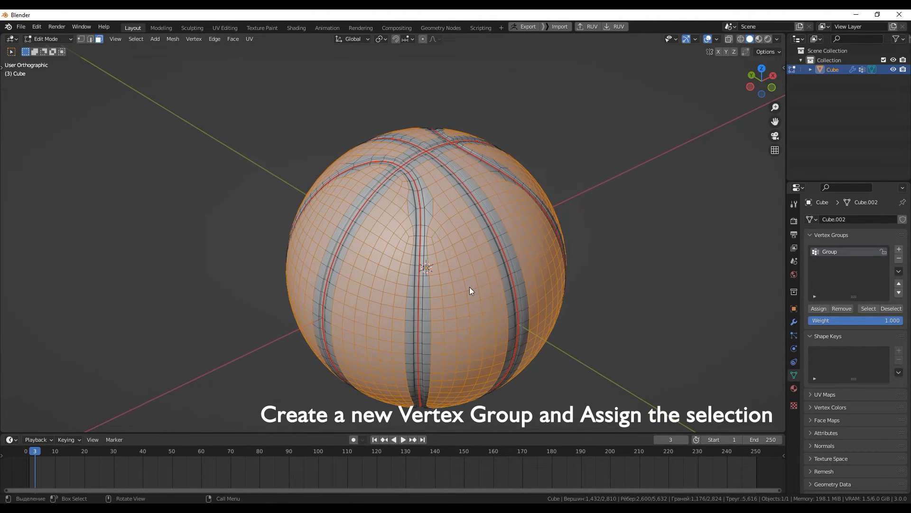
# Step: Return to Object Mode, limit the Displace modifier to the vertex group Group, and check the seams up close
pyautogui.press('Tab')
pyautogui.click(794, 321)
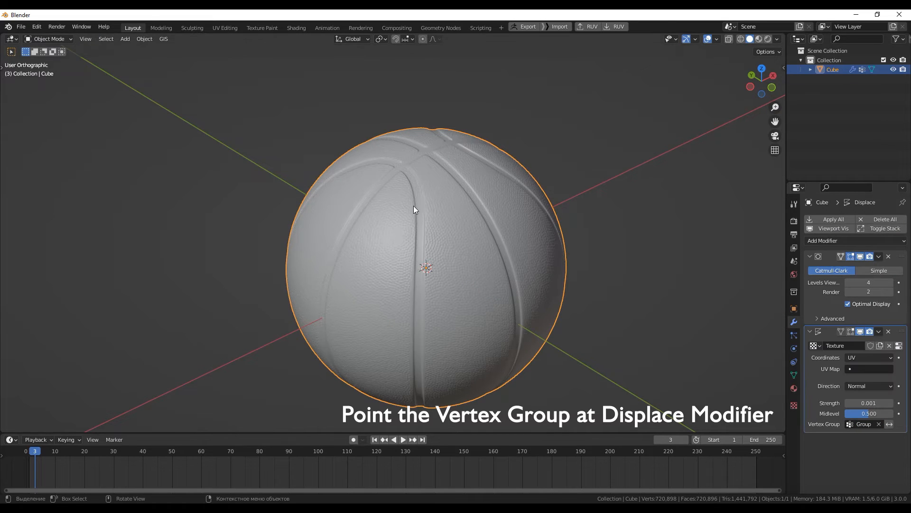
pyautogui.scroll(8, 413, 201)
pyautogui.scroll(-6, 412, 199)
pyautogui.scroll(4, 437, 230)
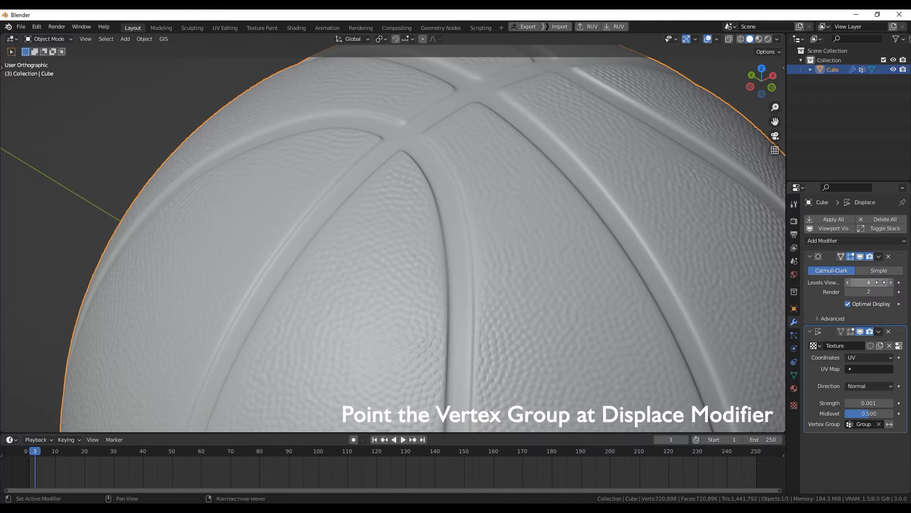
# Step: Turn on the Statistics overlay in the viewport
pyautogui.scroll(-5, 416, 245)
pyautogui.moveTo(416, 245)
pyautogui.mouseDown(button='middle')
pyautogui.moveTo(362, 259)
pyautogui.moveTo(398, 245)
pyautogui.mouseUp(button='middle')
pyautogui.click(695, 39)
pyautogui.click(717, 39)
pyautogui.click(657, 120)
pyautogui.moveTo(545, 162); pyautogui.dragTo(550, 253, button='middle')
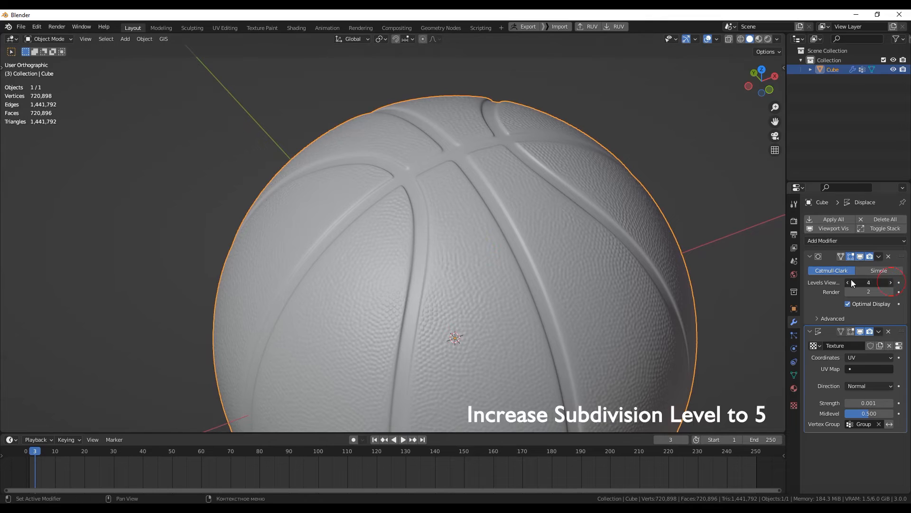
# Step: Raise the Subdivision modifier's viewport level to 5 and check the pebbled surface from several sides
pyautogui.moveTo(418, 239); pyautogui.dragTo(369, 201, button='middle')
pyautogui.scroll(6, 427, 260)
pyautogui.scroll(-4, 430, 260)
pyautogui.scroll(-3, 440, 258)
pyautogui.scroll(-3, 368, 200)
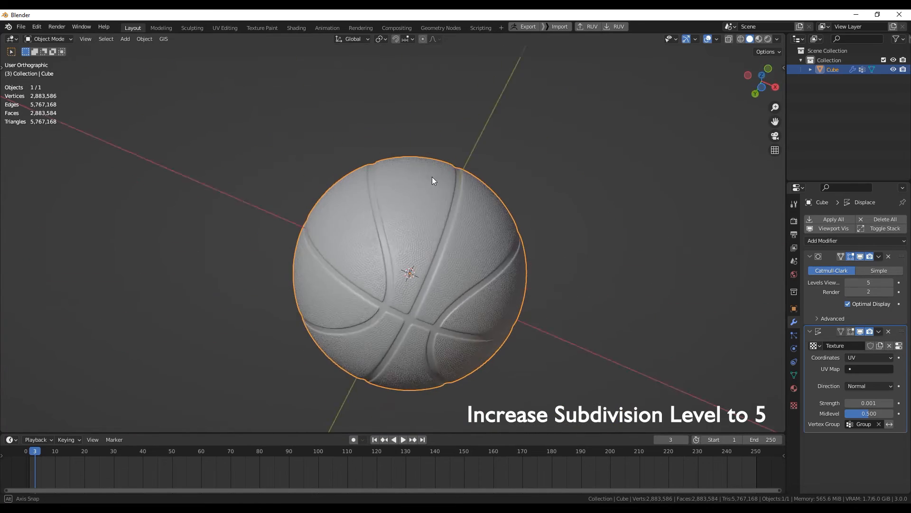
# Step: Switch the viewport lighting to MatCap and choose the red matcap
pyautogui.click(777, 39)
pyautogui.click(763, 87)
pyautogui.click(765, 107)
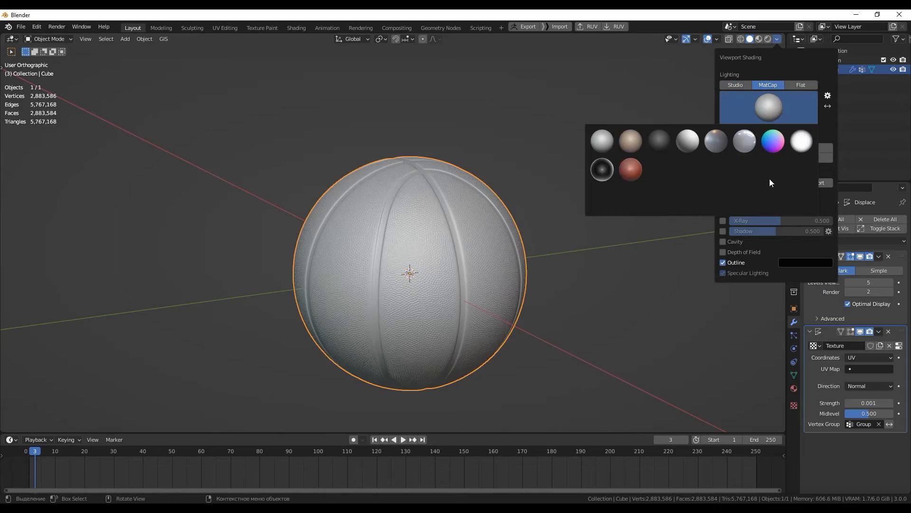
pyautogui.click(776, 173)
# Step: Examine the finished basketball's pebble pattern and seam grooves from several angles and distances
pyautogui.scroll(3, 440, 234)
pyautogui.moveTo(440, 231); pyautogui.dragTo(335, 216, button='middle')
pyautogui.scroll(4, 442, 232)
pyautogui.scroll(-5, 409, 260)
pyautogui.scroll(3, 484, 231)
pyautogui.scroll(-4, 335, 217)
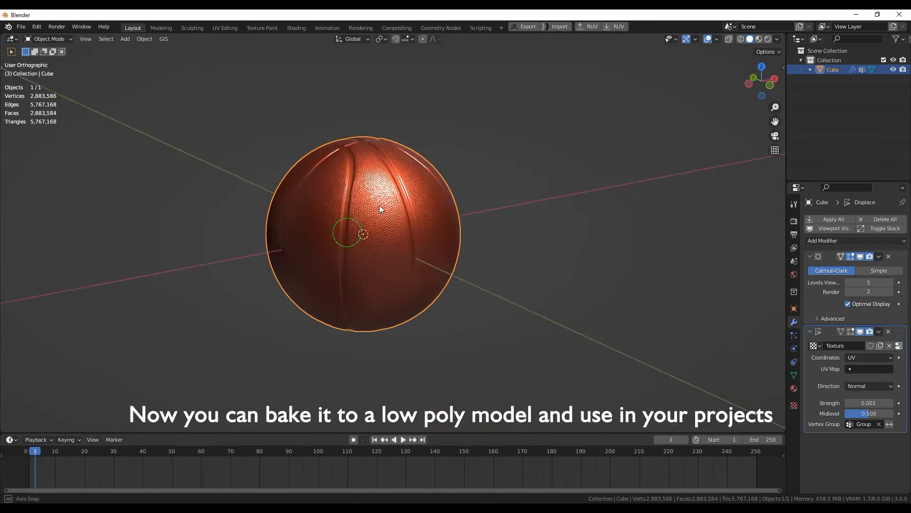
pyautogui.scroll(3, 414, 186)
pyautogui.moveTo(418, 189); pyautogui.dragTo(206, 248, button='middle')
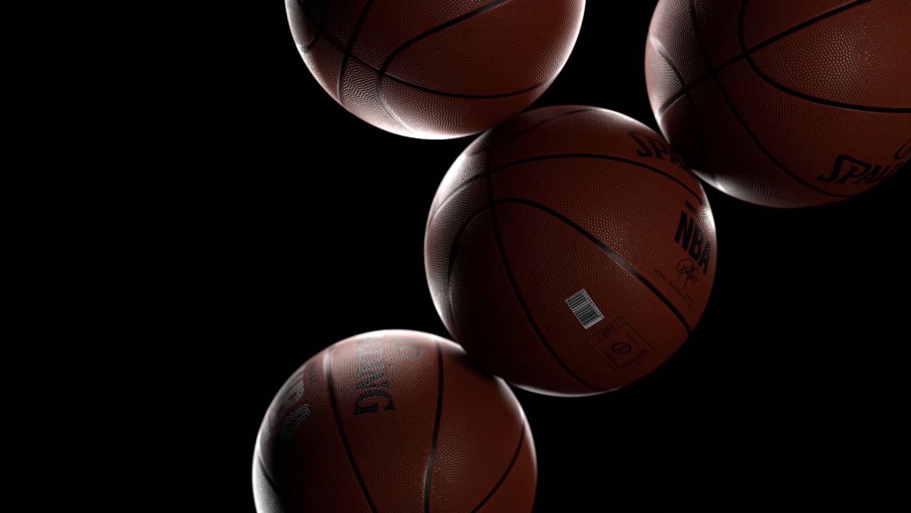